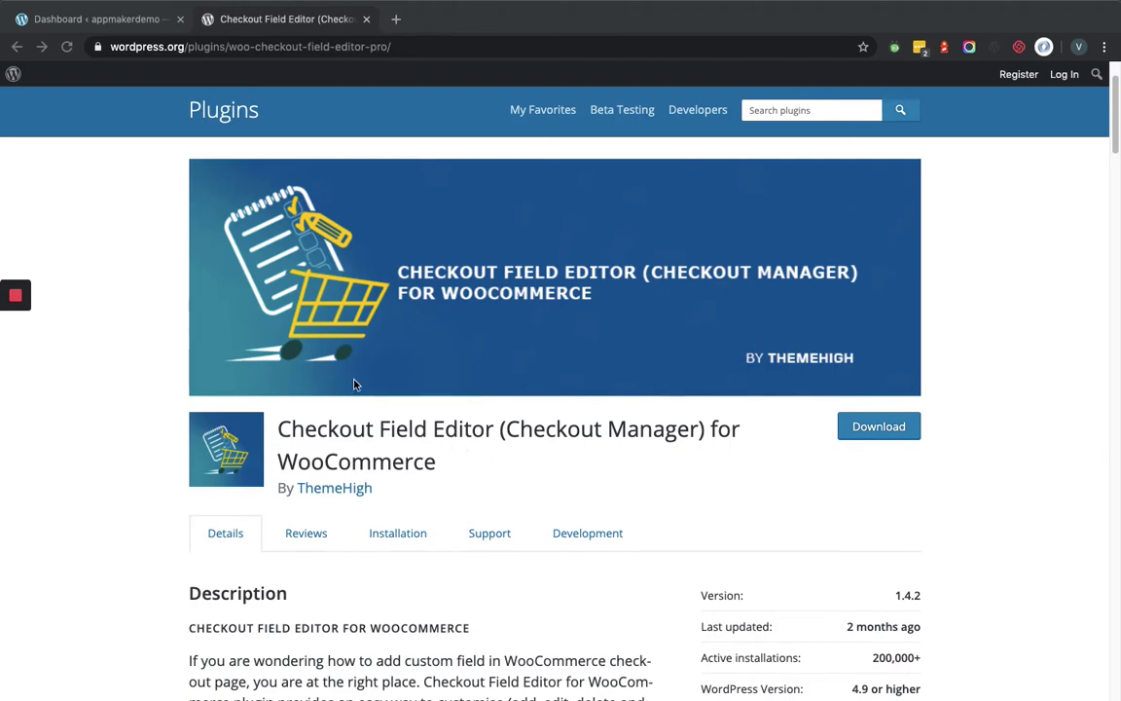
- In the site's WordPress admin, find the Checkout Field Editor (Checkout Manager) for WooCommerce plugin by ThemeHigh and activate it
left_click(88, 18)
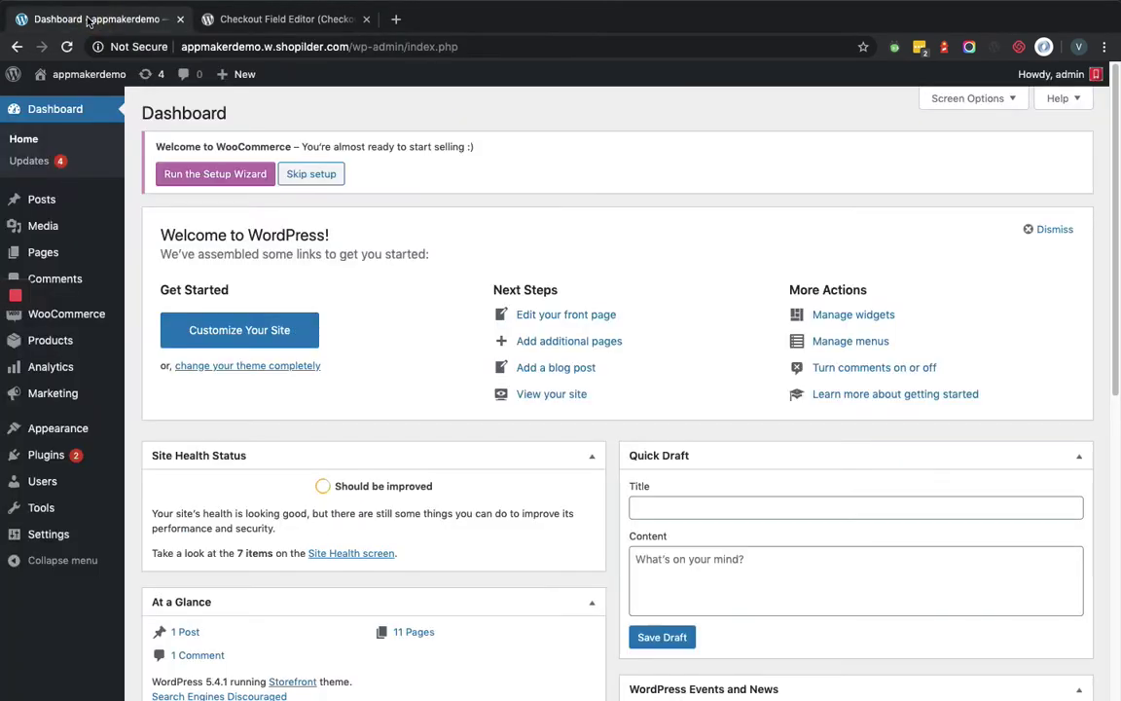
mouse_move(61, 466)
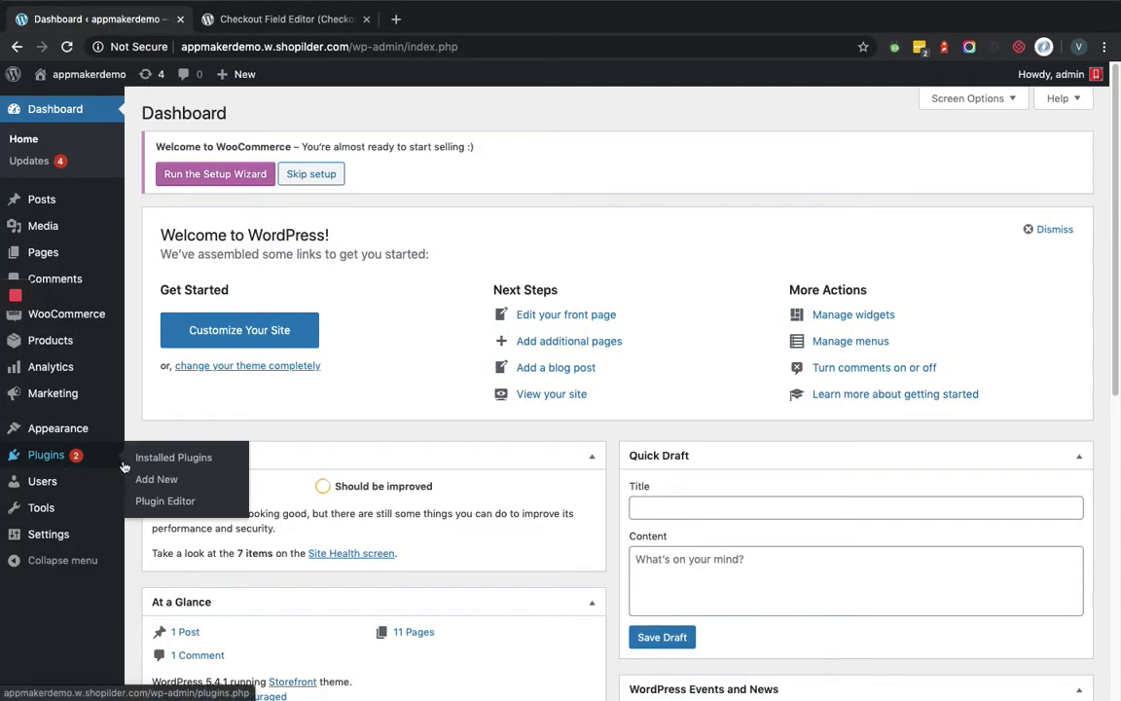
left_click(155, 480)
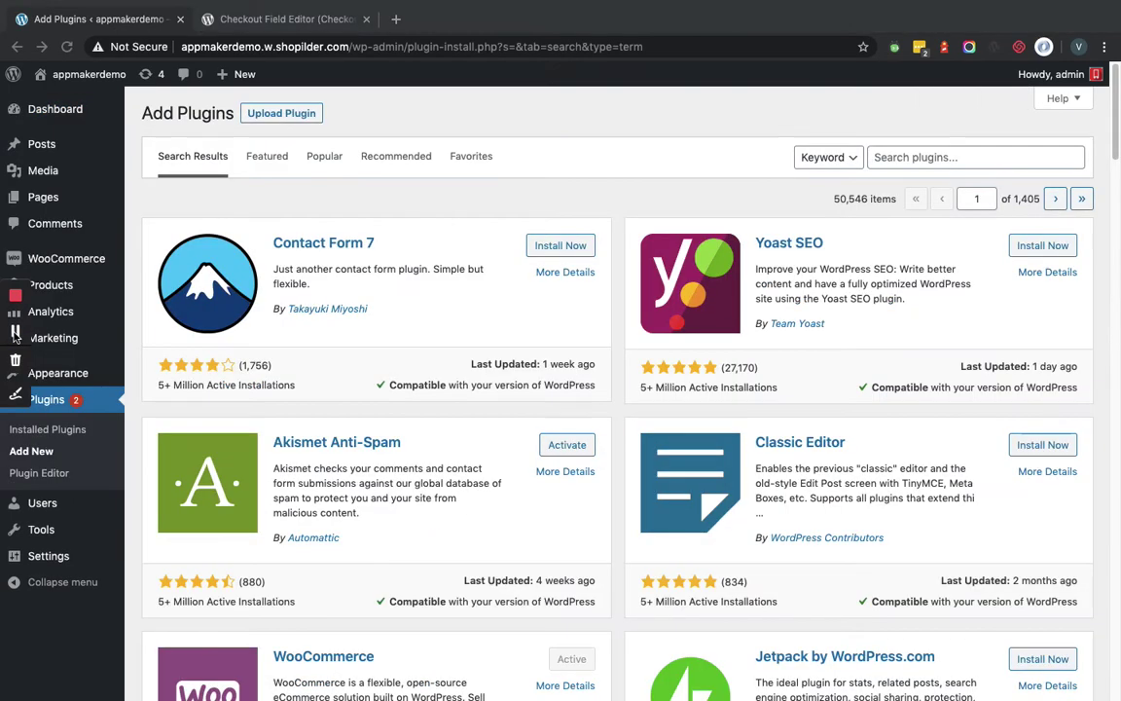
left_click(900, 157)
type("Checkout Field Editor (Checkout Manager) for WooCommerce")
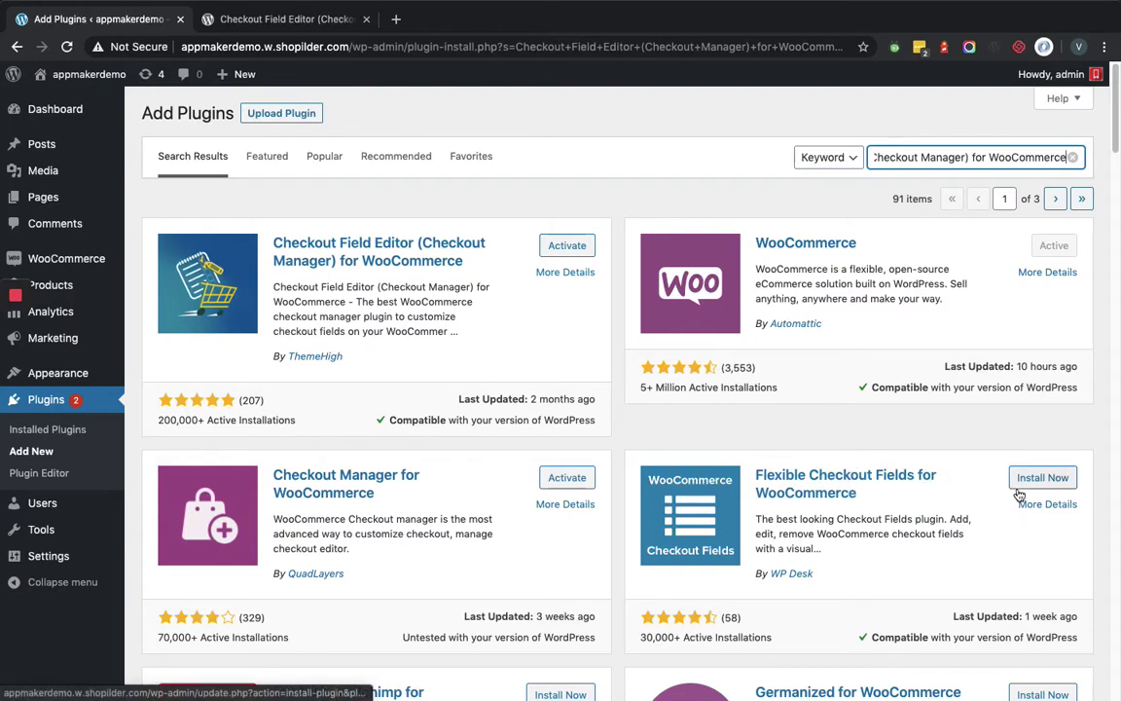
left_click(561, 255)
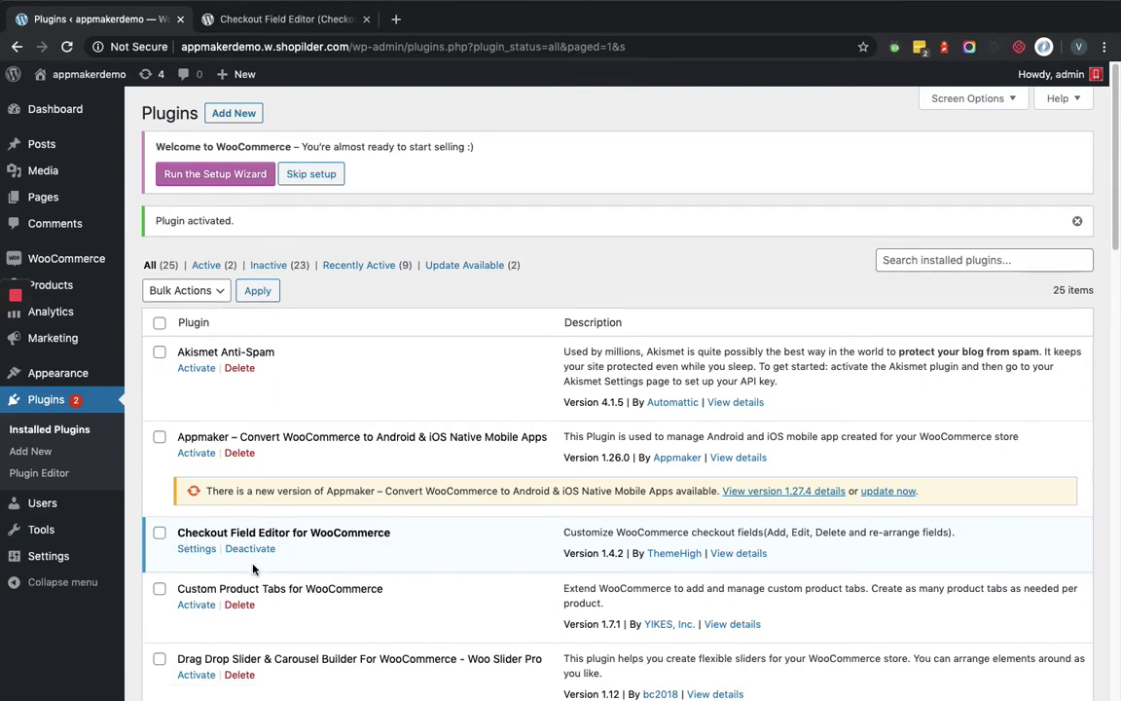
- Open the settings of Checkout Field Editor for WooCommerce and look through the list of billing fields
left_click(206, 552)
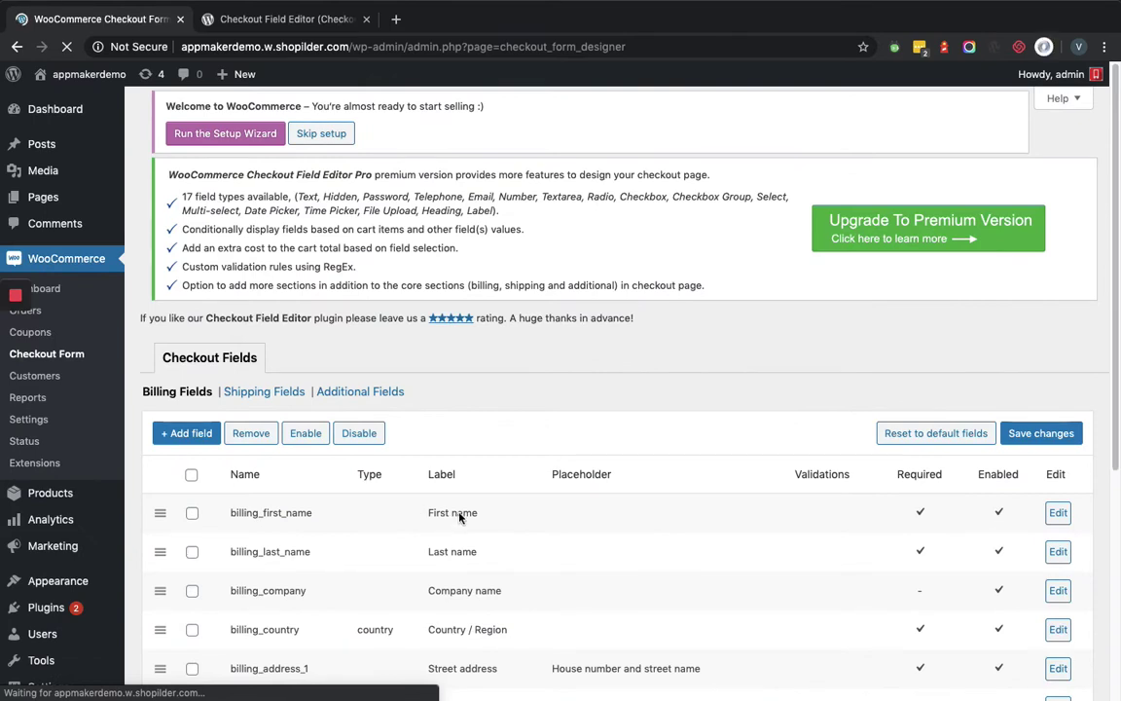
scroll(545, 534, "down", 2)
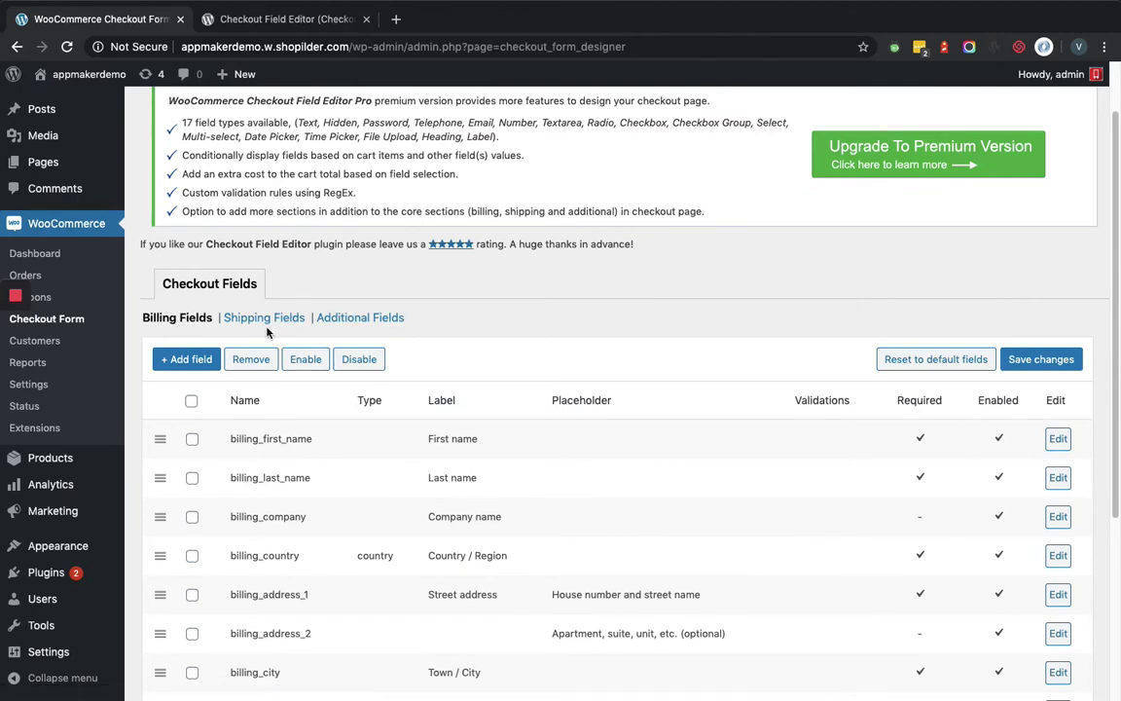
scroll(526, 335, "down", 1)
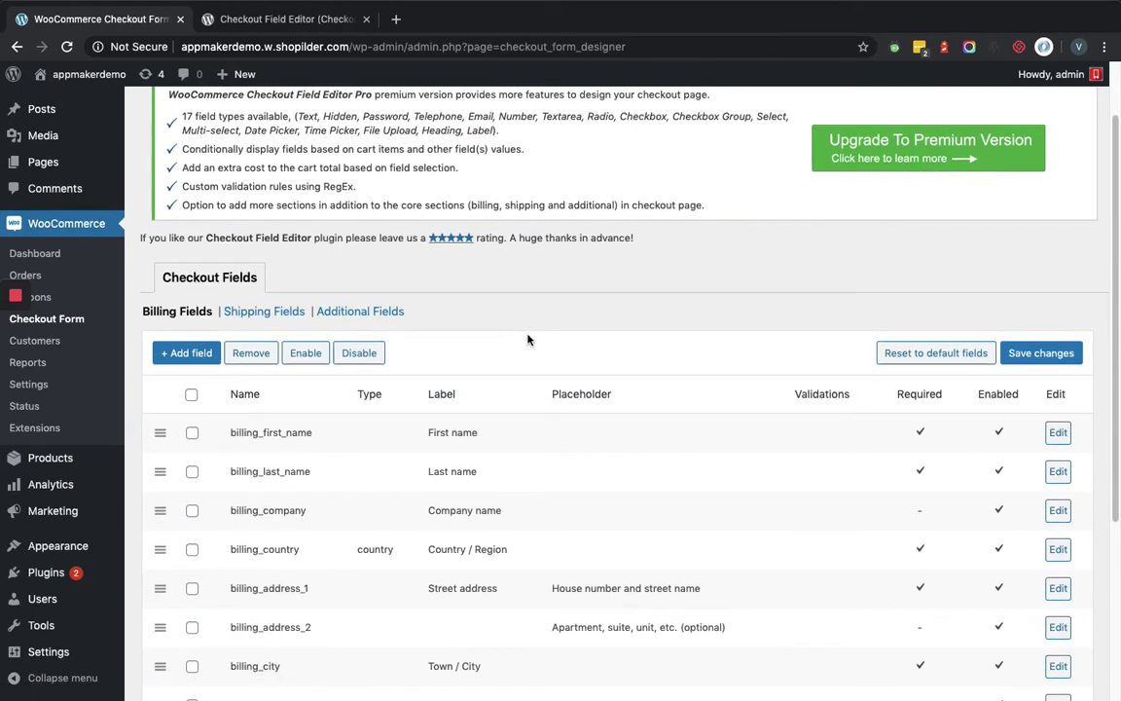
scroll(526, 350, "down", 5)
scroll(430, 313, "up", 1)
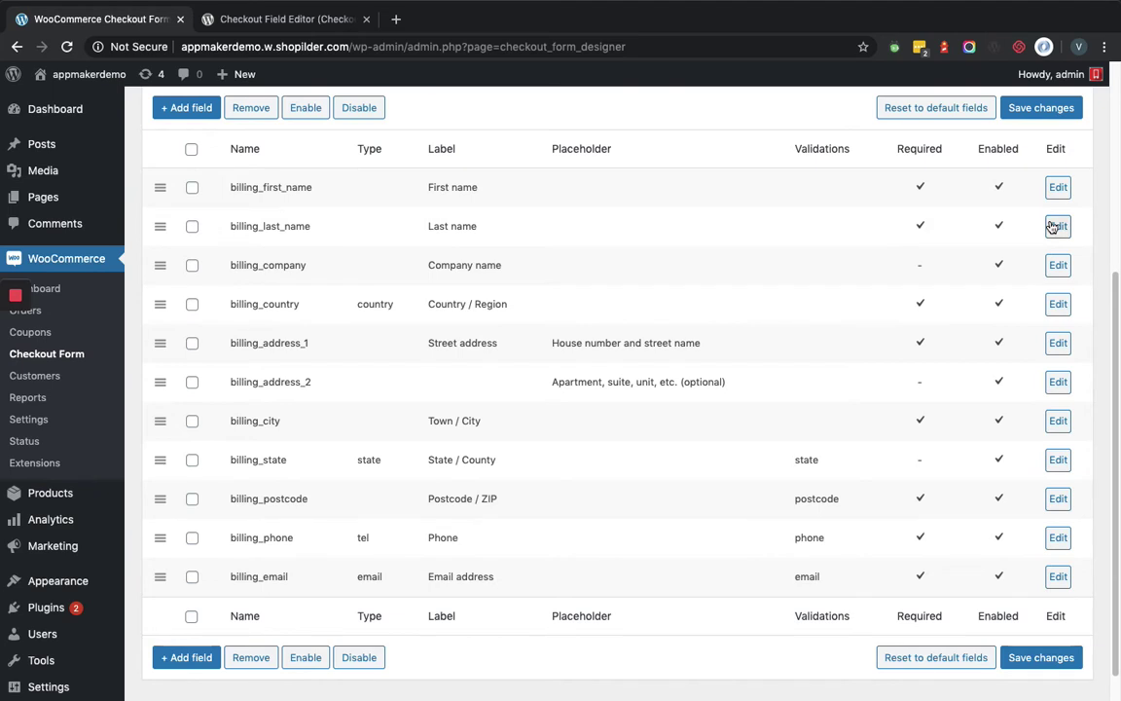
- Toggle the Enabled option of the billing_first_name field off and back on, and save the field
left_click(1058, 187)
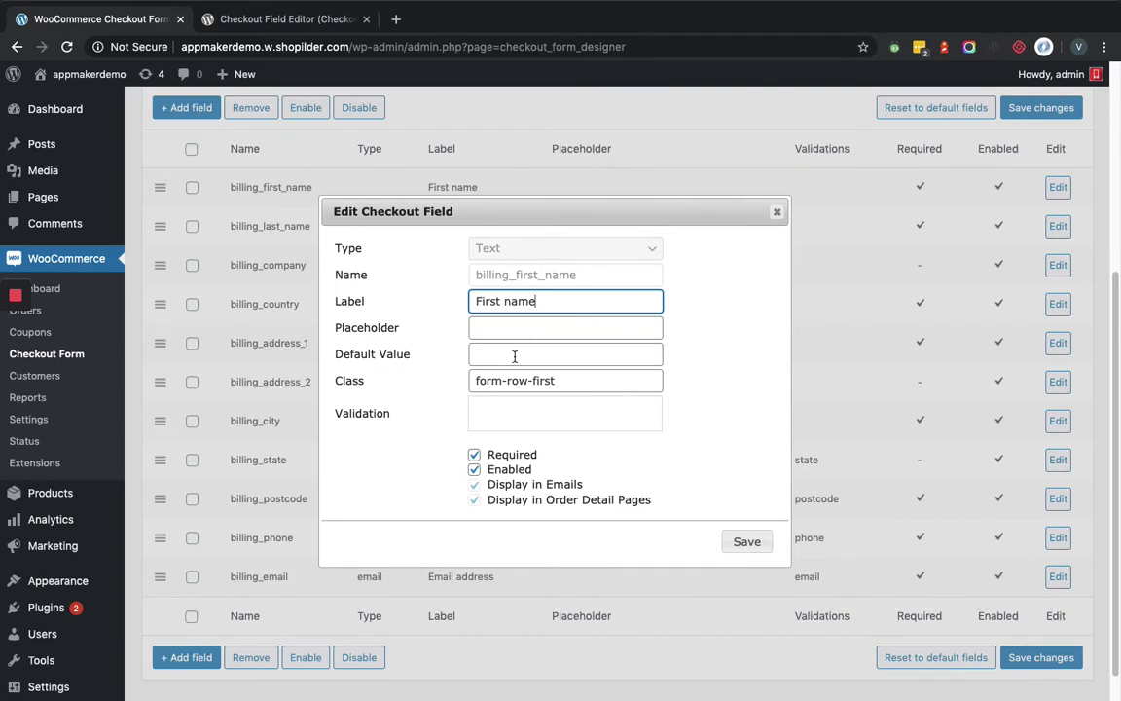
left_click(474, 470)
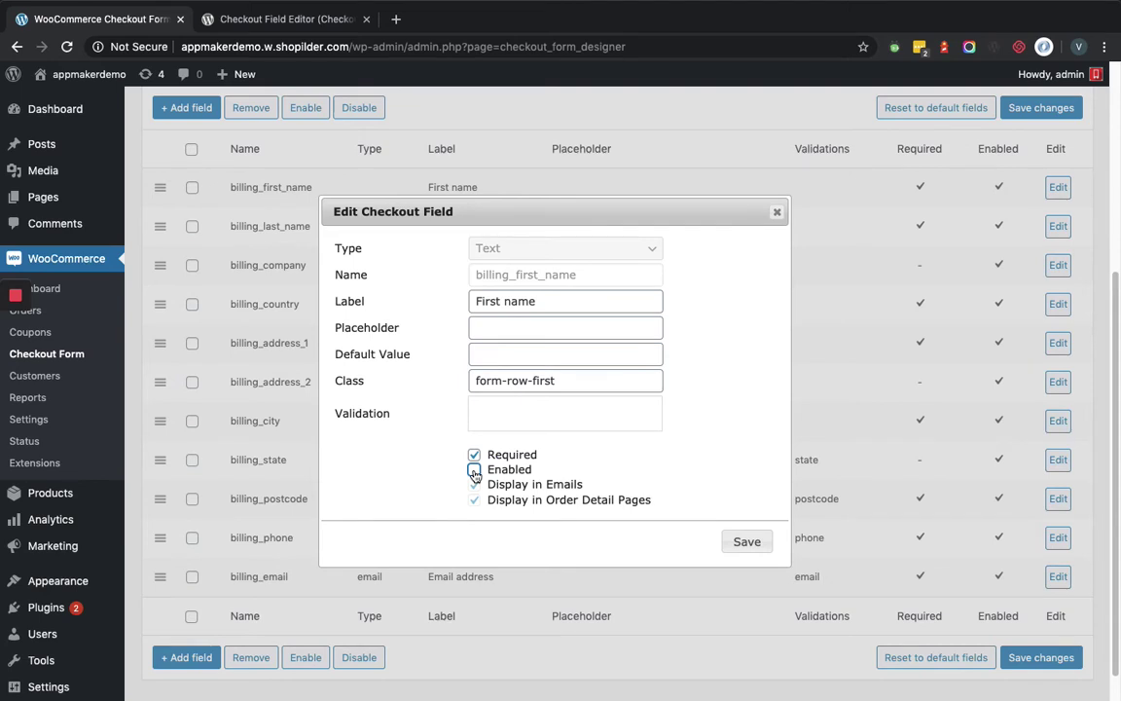
left_click(474, 469)
left_click(746, 543)
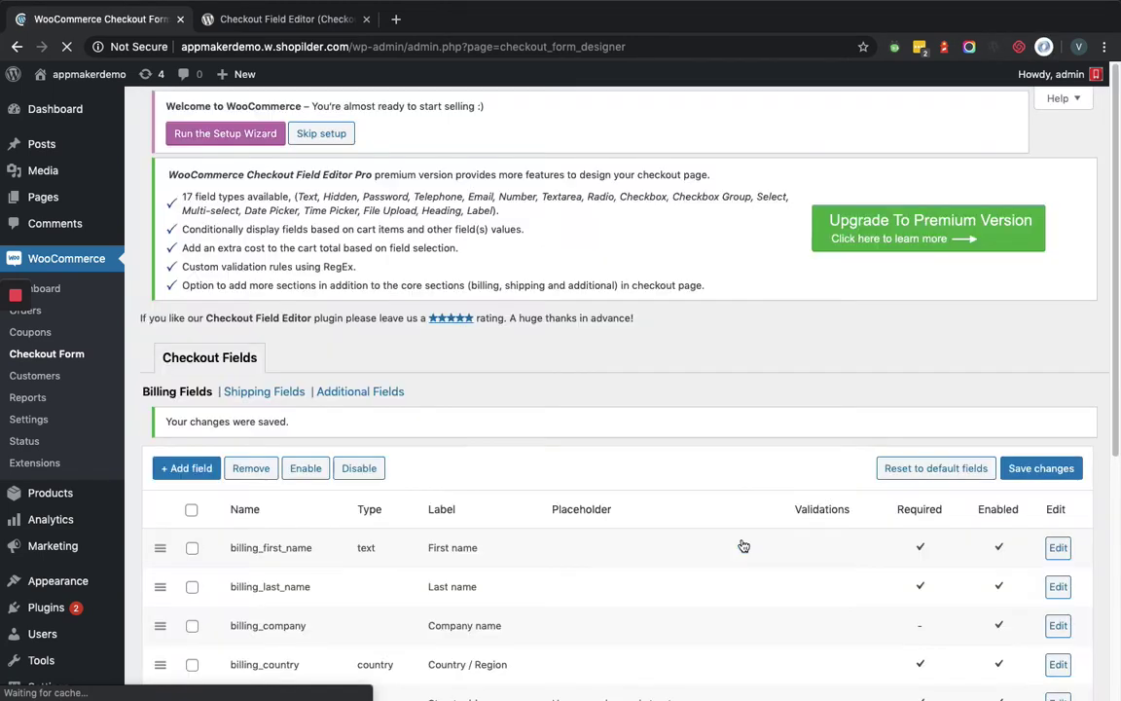
- Start a new billing checkout field of type Text and name it billing_nick_name
scroll(758, 527, "down", 5)
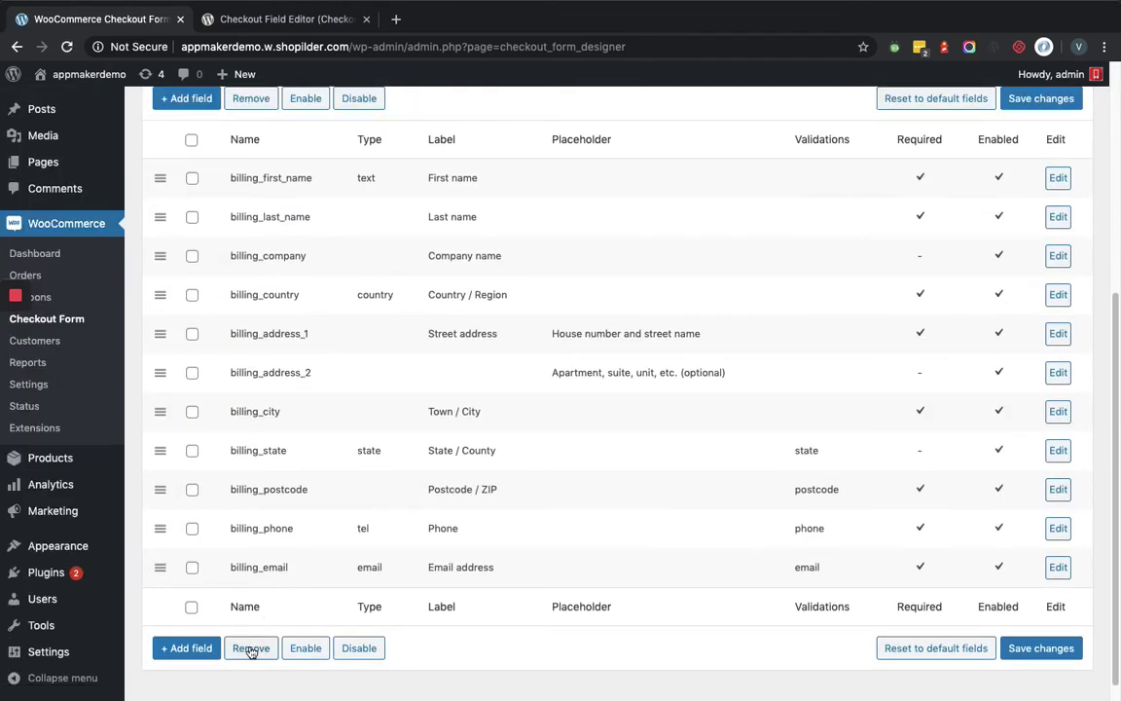
left_click(185, 648)
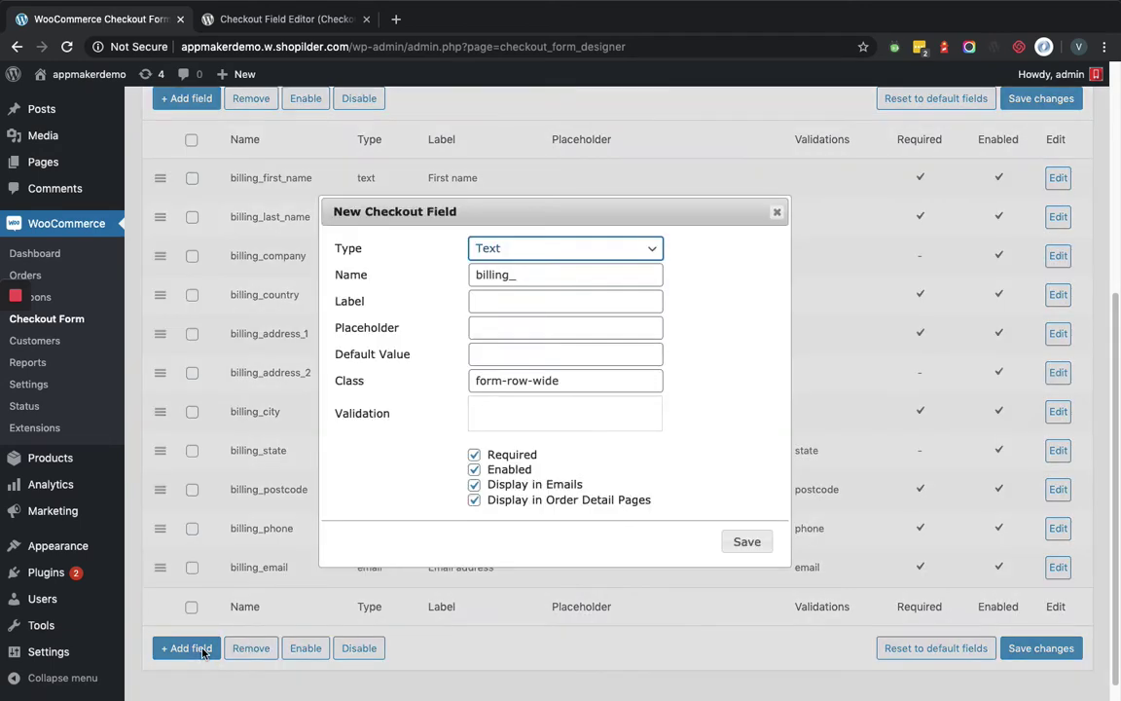
left_click(613, 250)
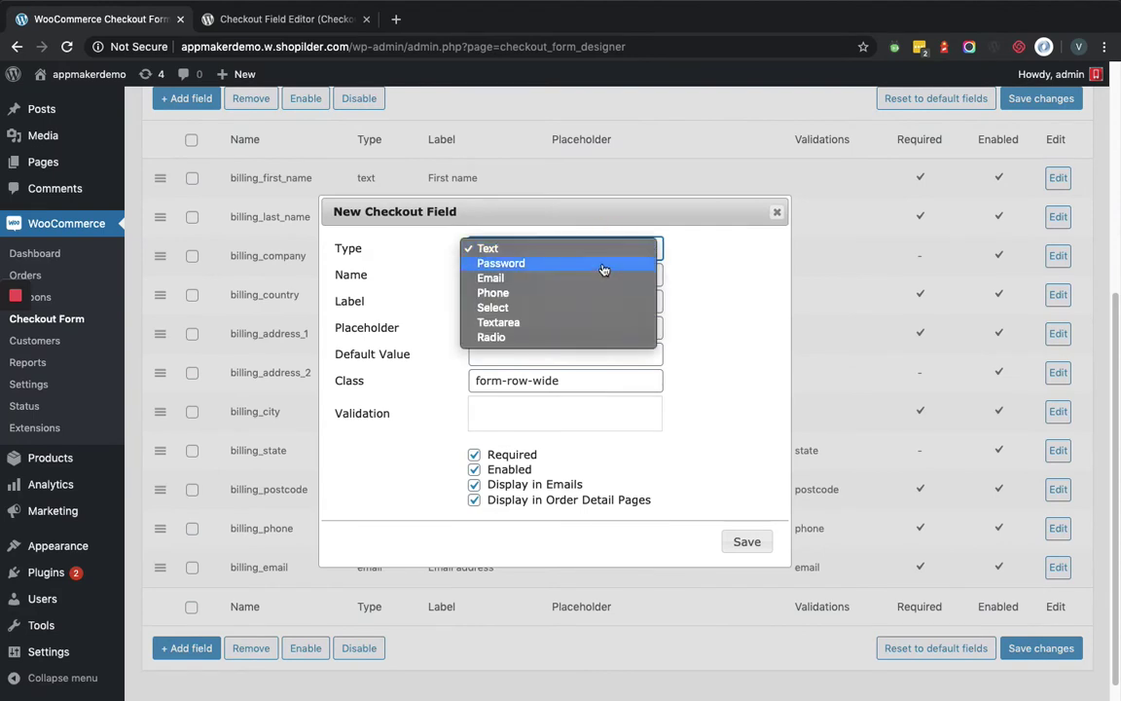
left_click(507, 250)
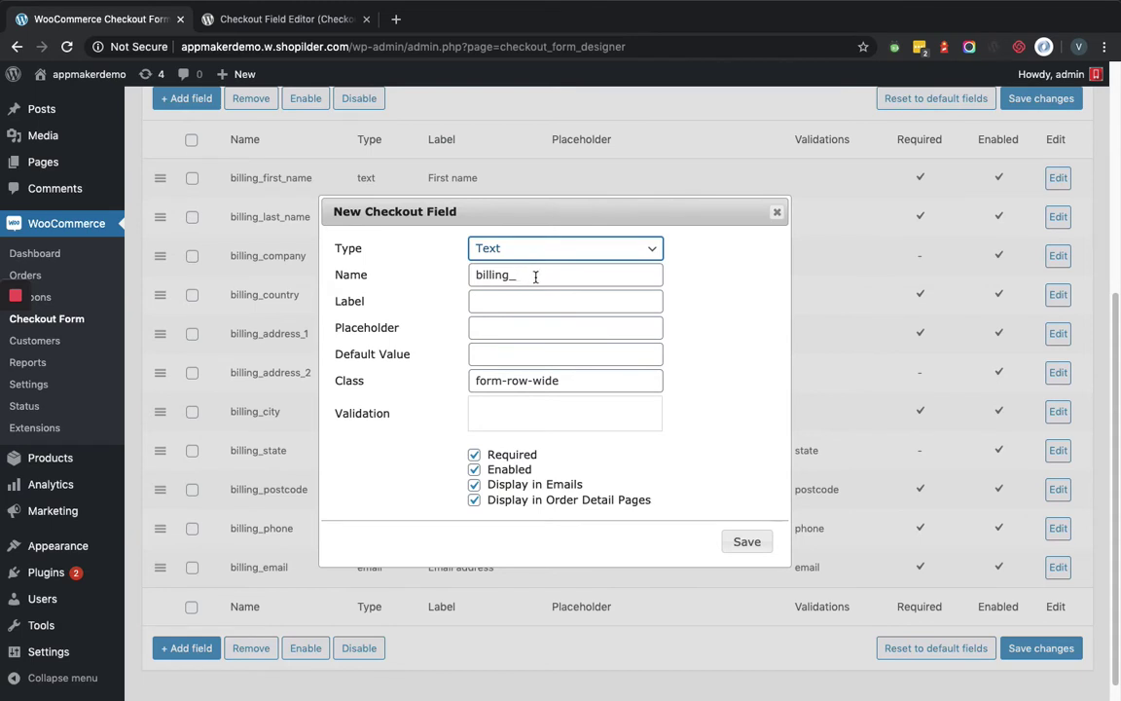
left_click(524, 276)
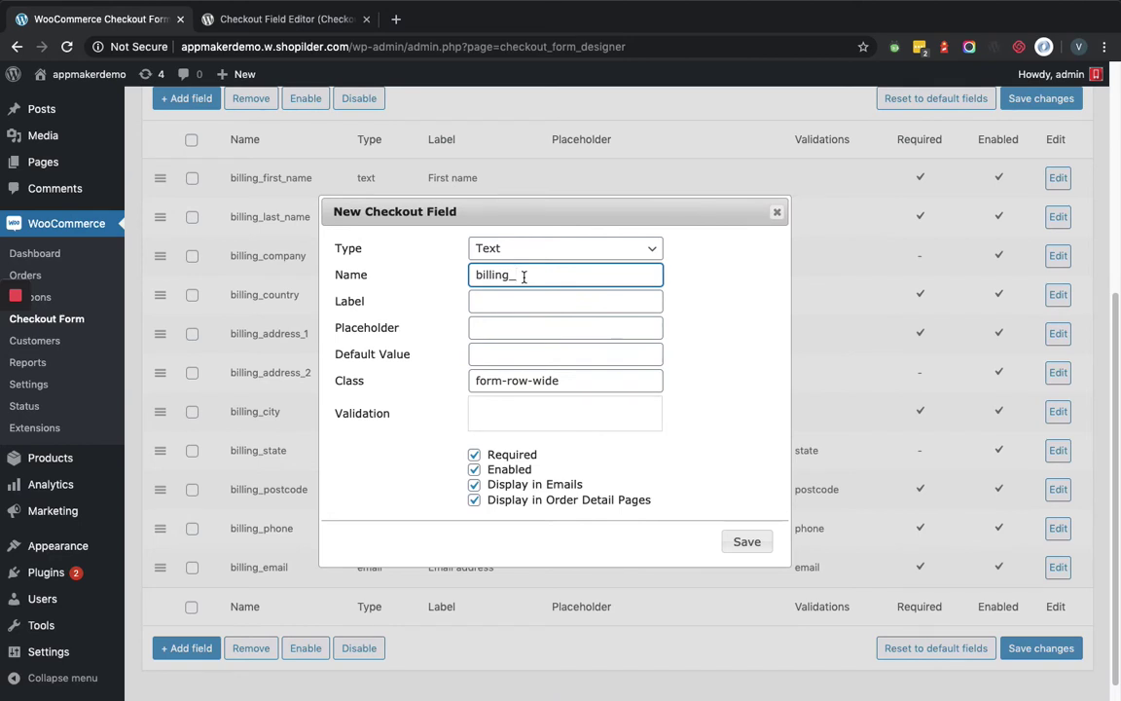
type("nick-name")
left_click(546, 276)
key("BackSpace")
type("_name")
- Label the new field "Nick Name", make it not required, and save it
left_click(561, 303)
type("N")
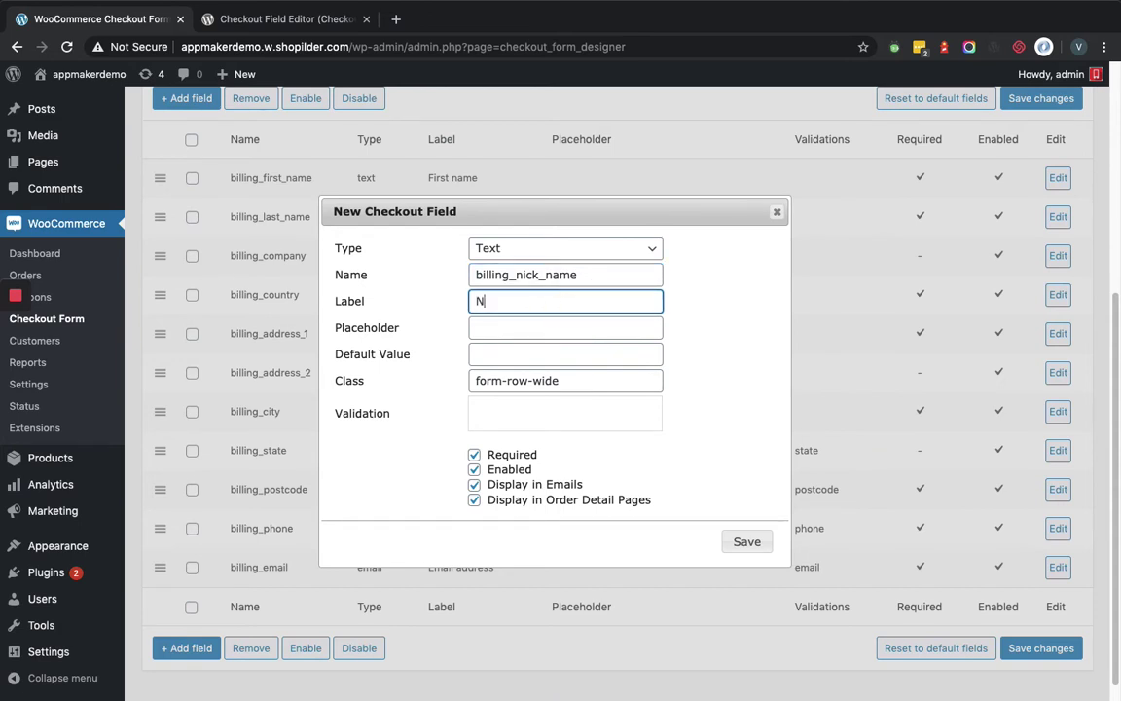
type("ick Name")
left_click(474, 456)
left_click(752, 547)
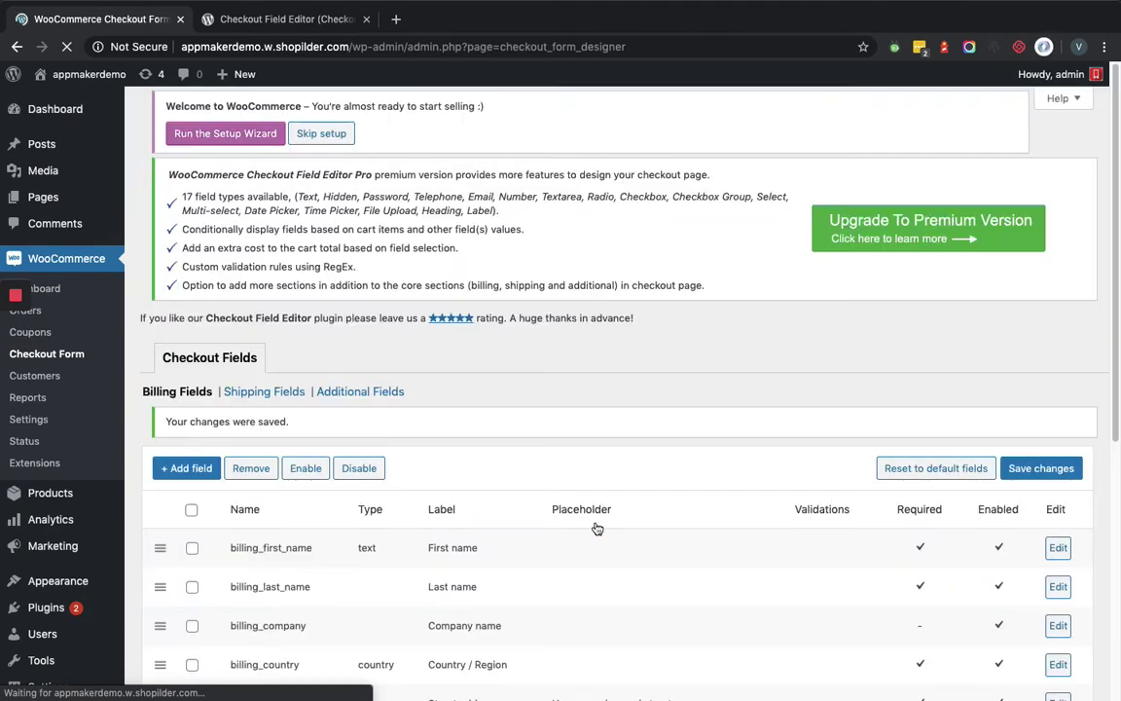
- Move the billing_nick_name field directly below billing_last_name and save the new field order
scroll(589, 542, "down", 3)
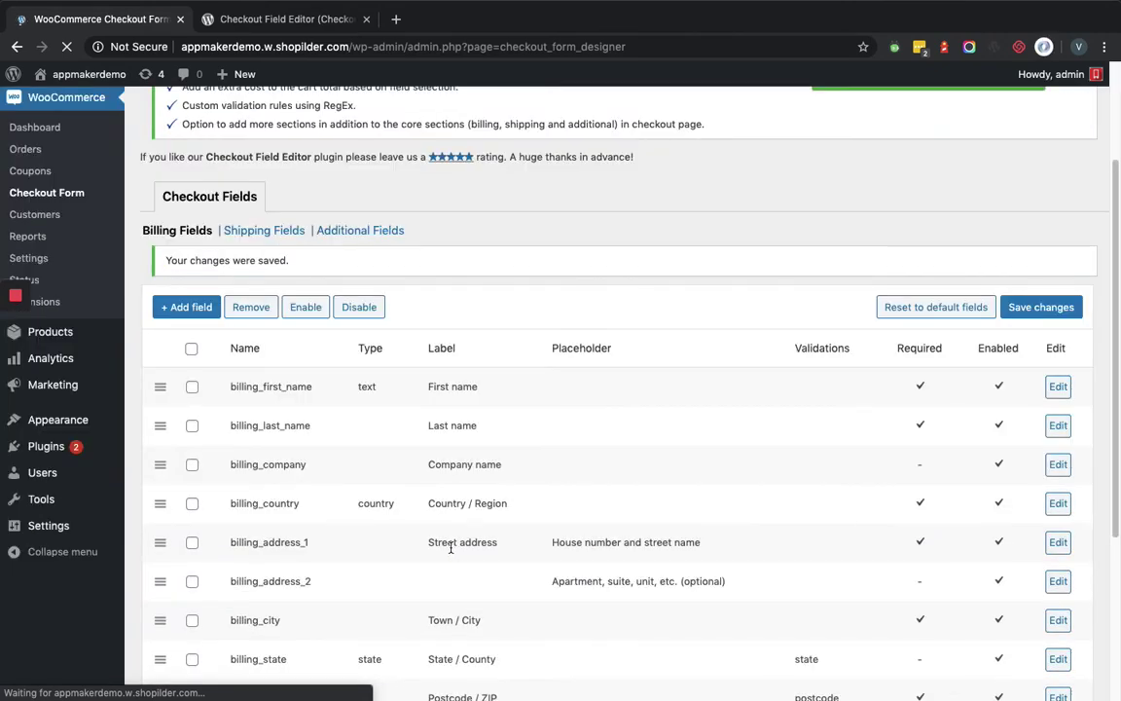
scroll(450, 550, "down", 1)
scroll(451, 550, "down", 4)
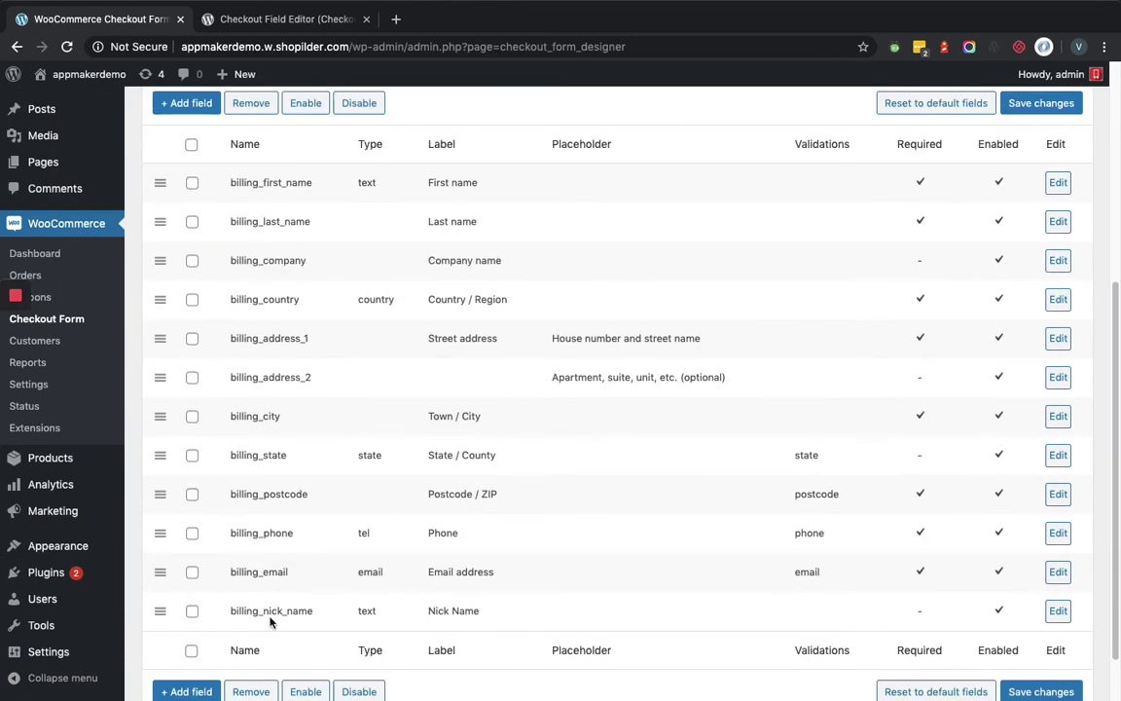
left_click(159, 610)
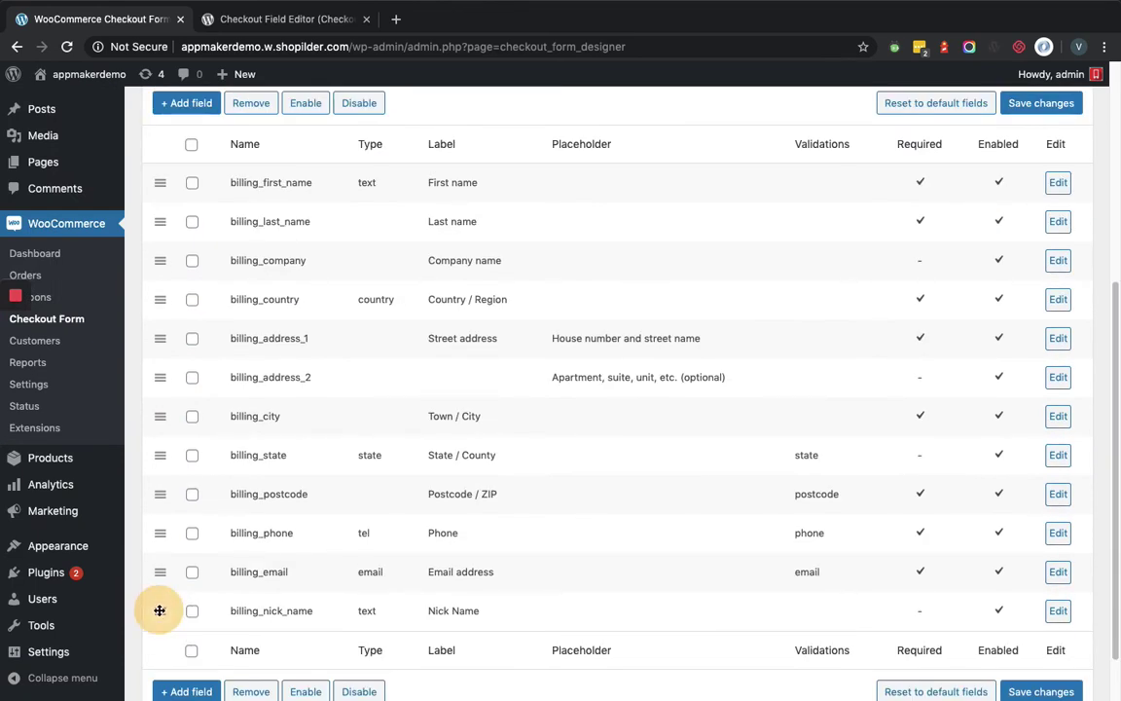
left_click_drag(162, 546, 166, 256)
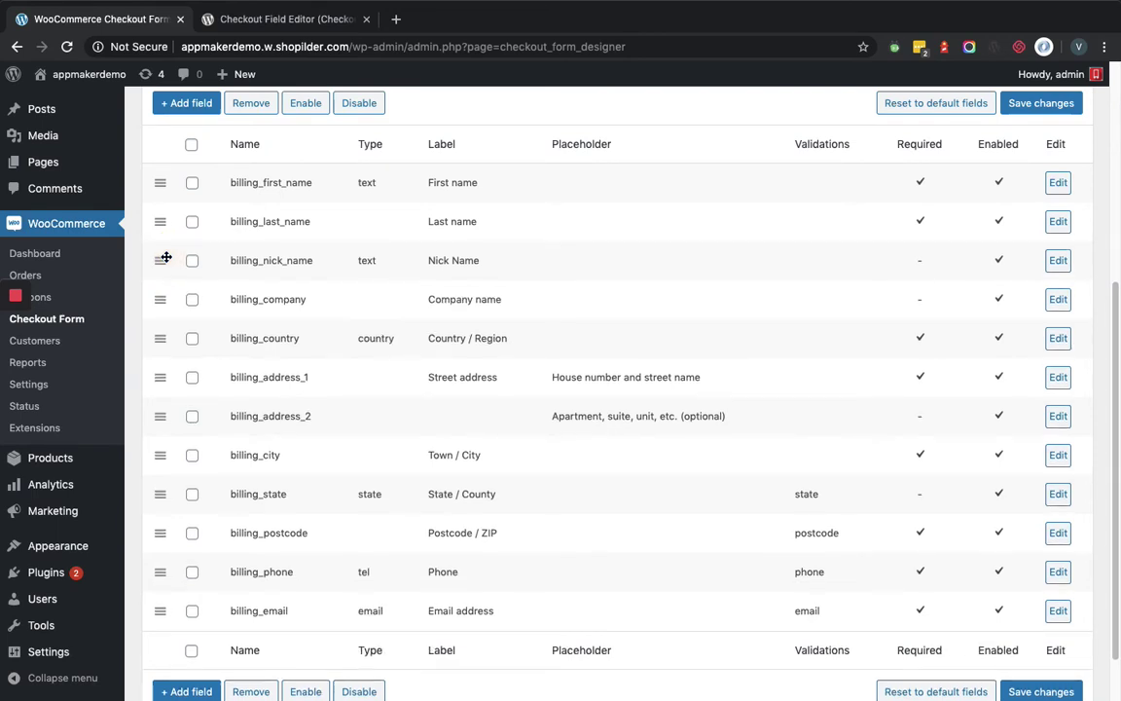
left_click(1029, 111)
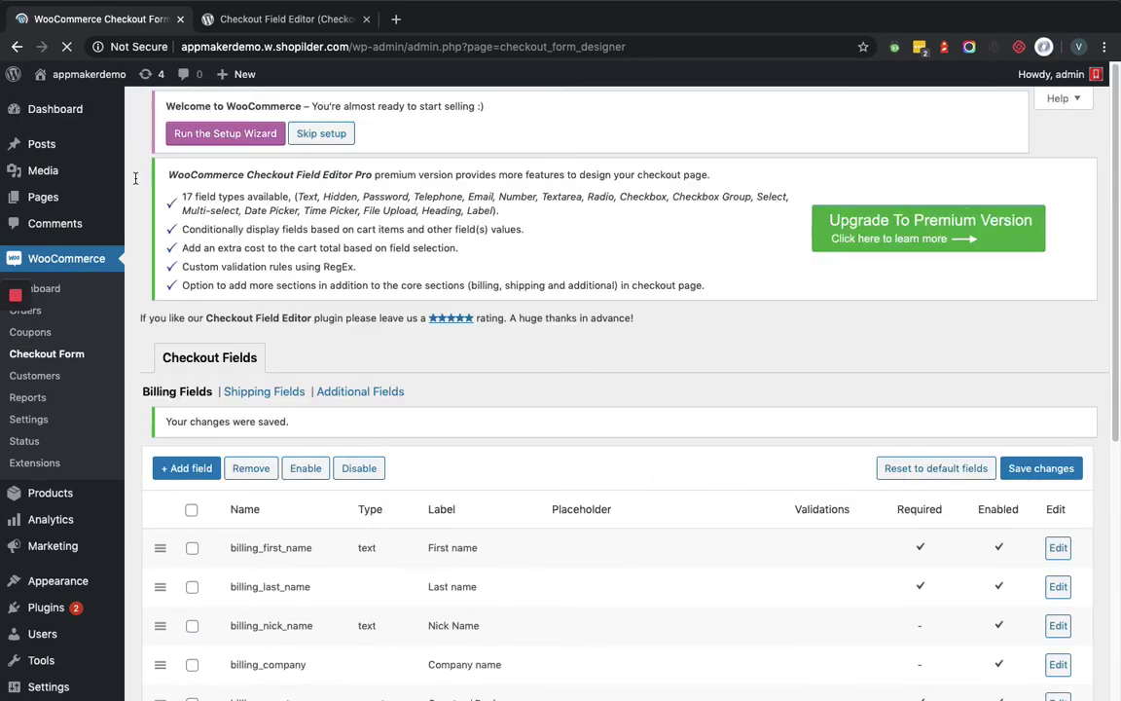
- Open the storefront in a new browser tab, proceed to checkout with the current cart, and examine the billing details form
mouse_move(87, 75)
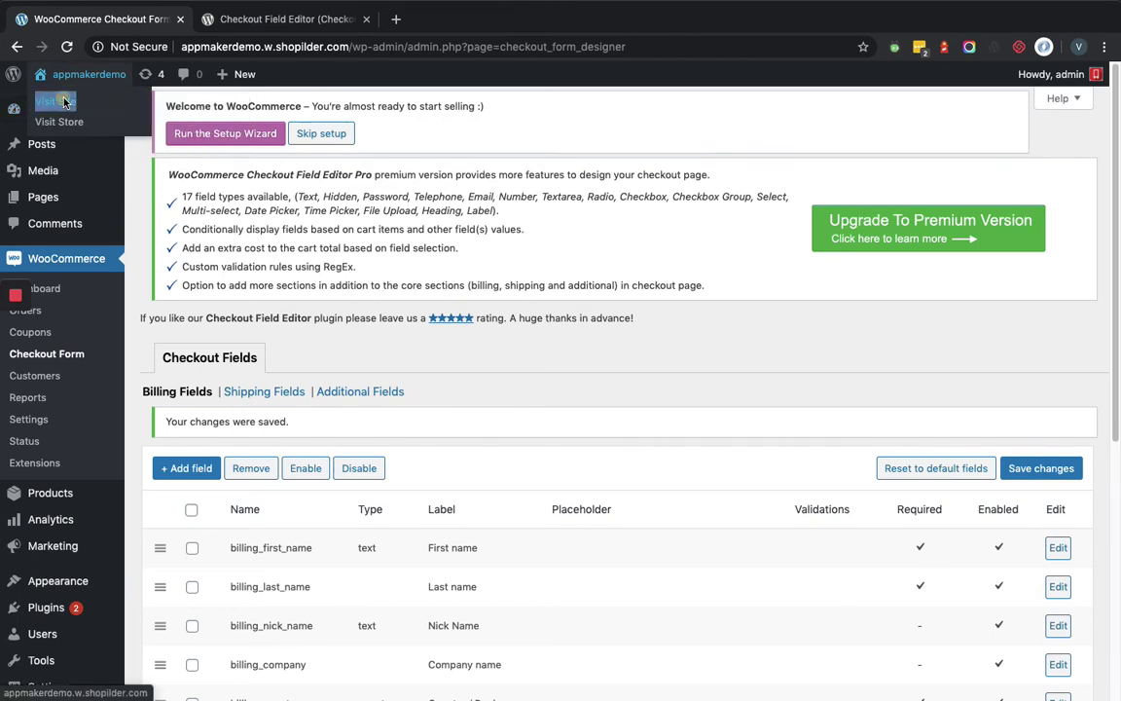
right_click(65, 101)
left_click(87, 103)
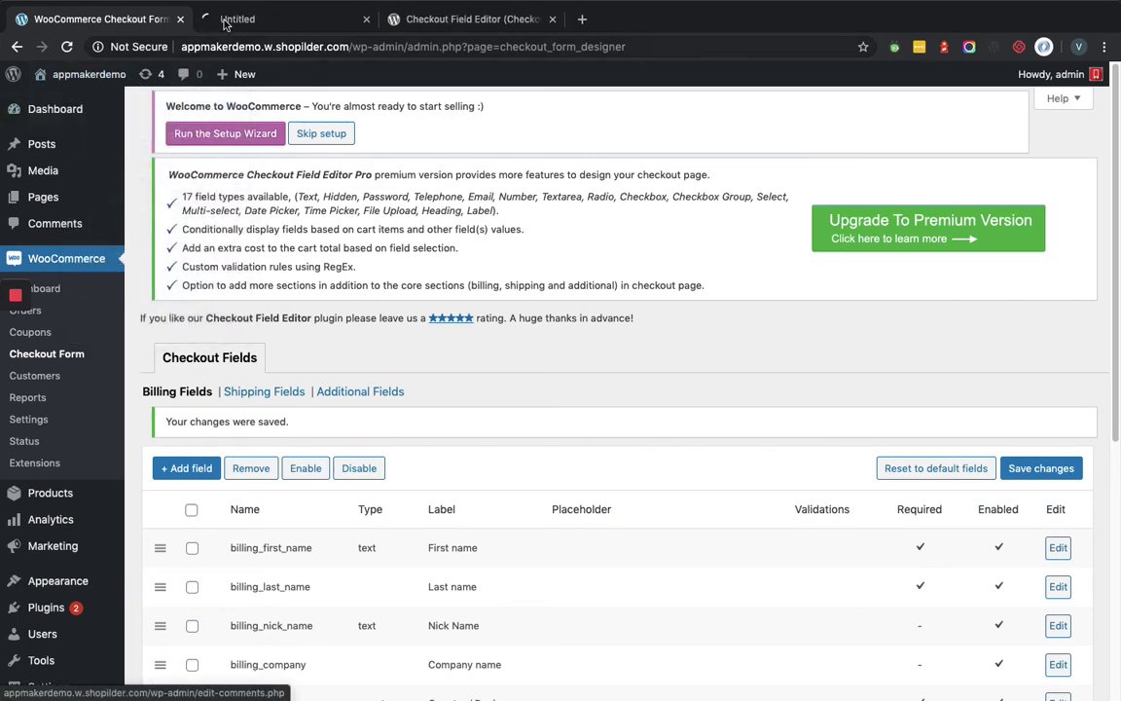
left_click(225, 18)
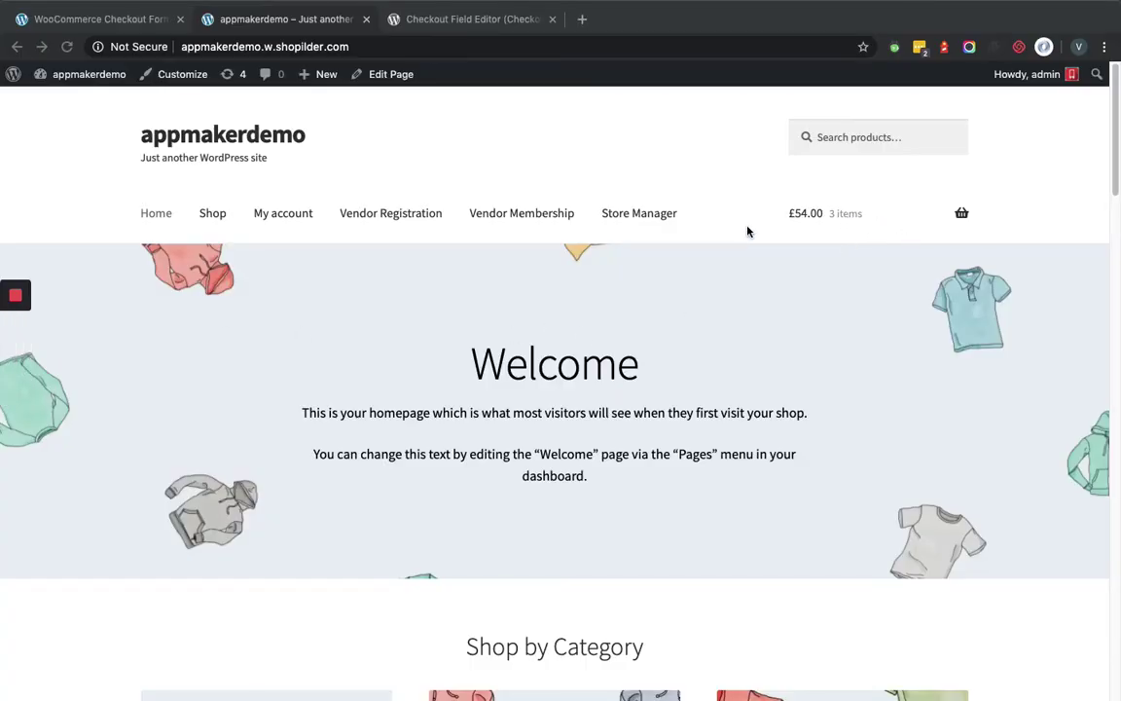
mouse_move(835, 224)
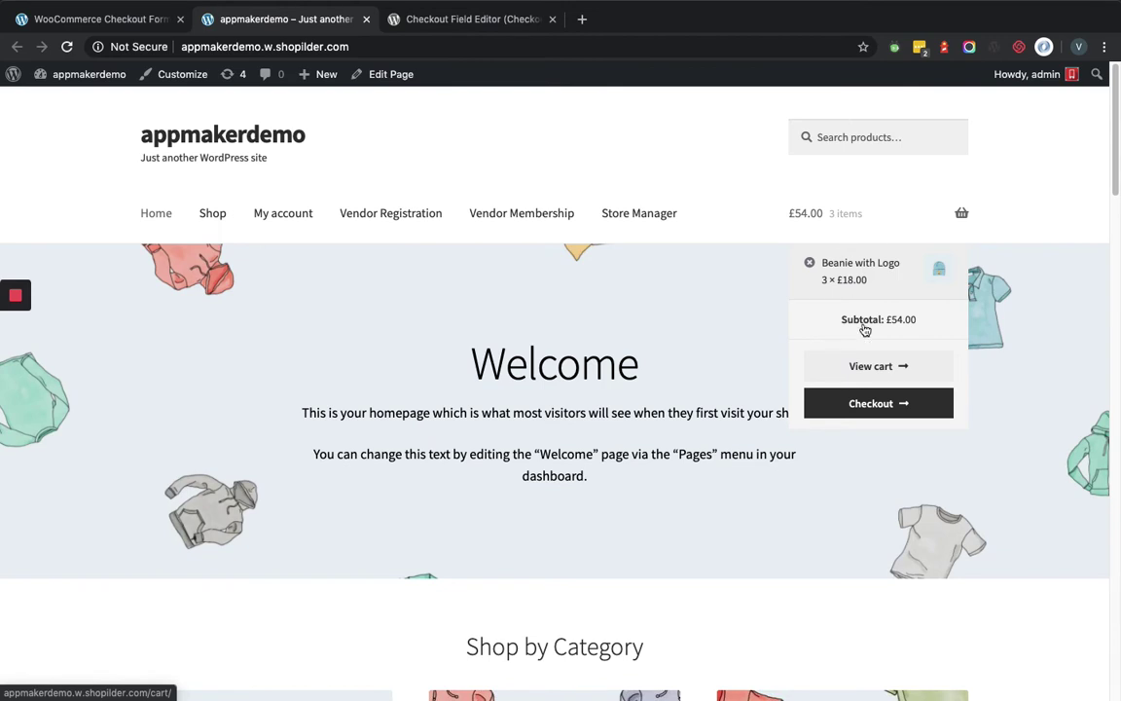
left_click(876, 408)
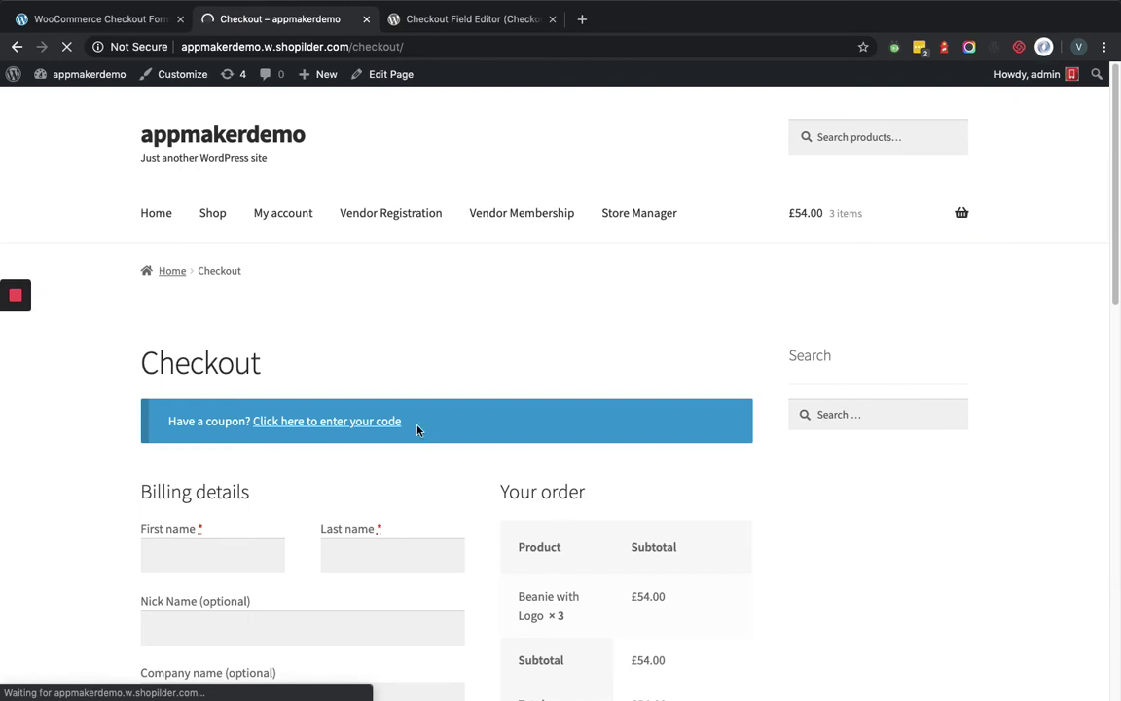
scroll(162, 631, "down", 5)
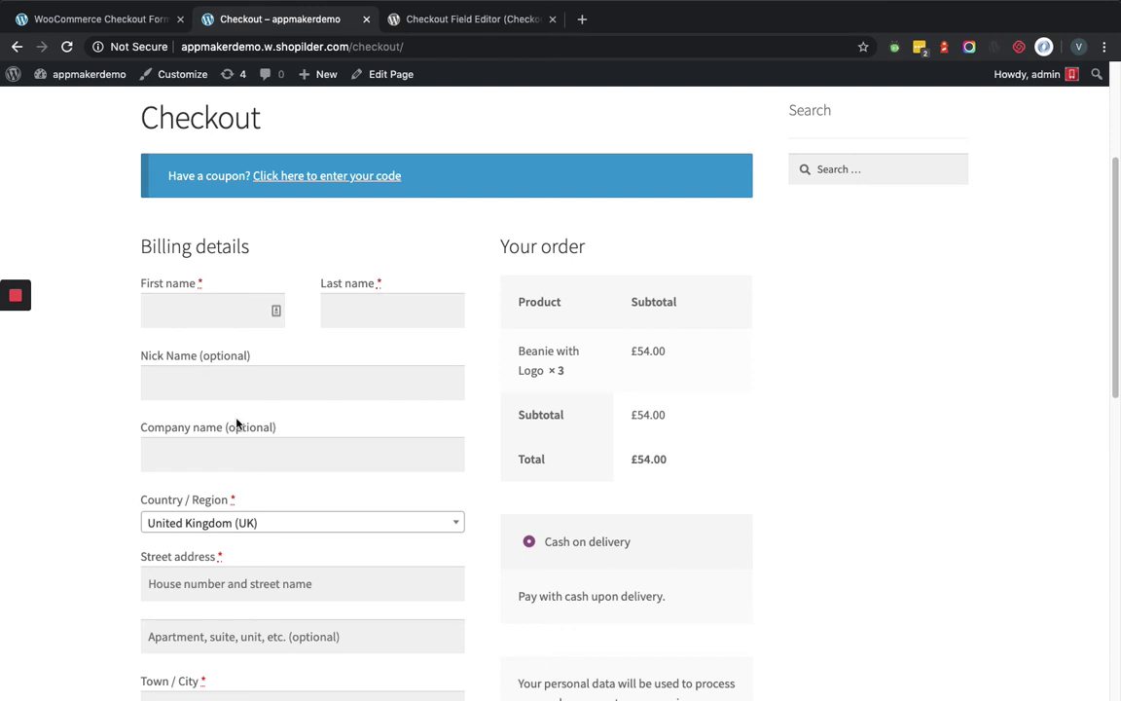
scroll(236, 423, "down", 1)
scroll(237, 437, "down", 1)
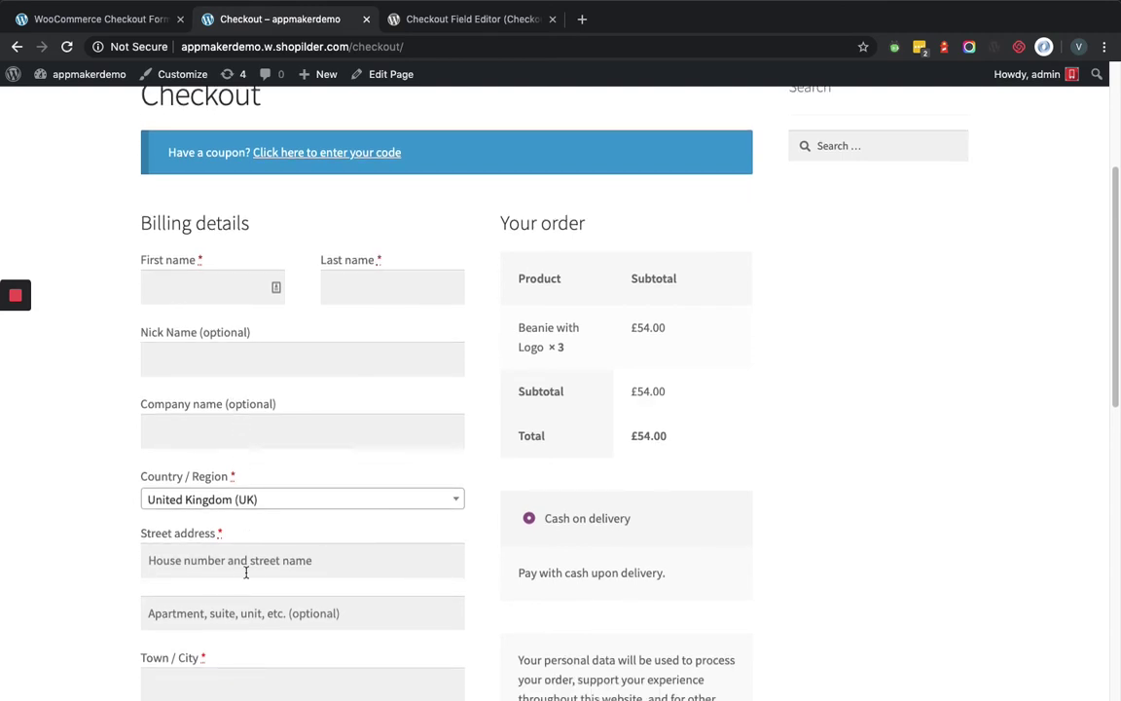
scroll(245, 569, "down", 1)
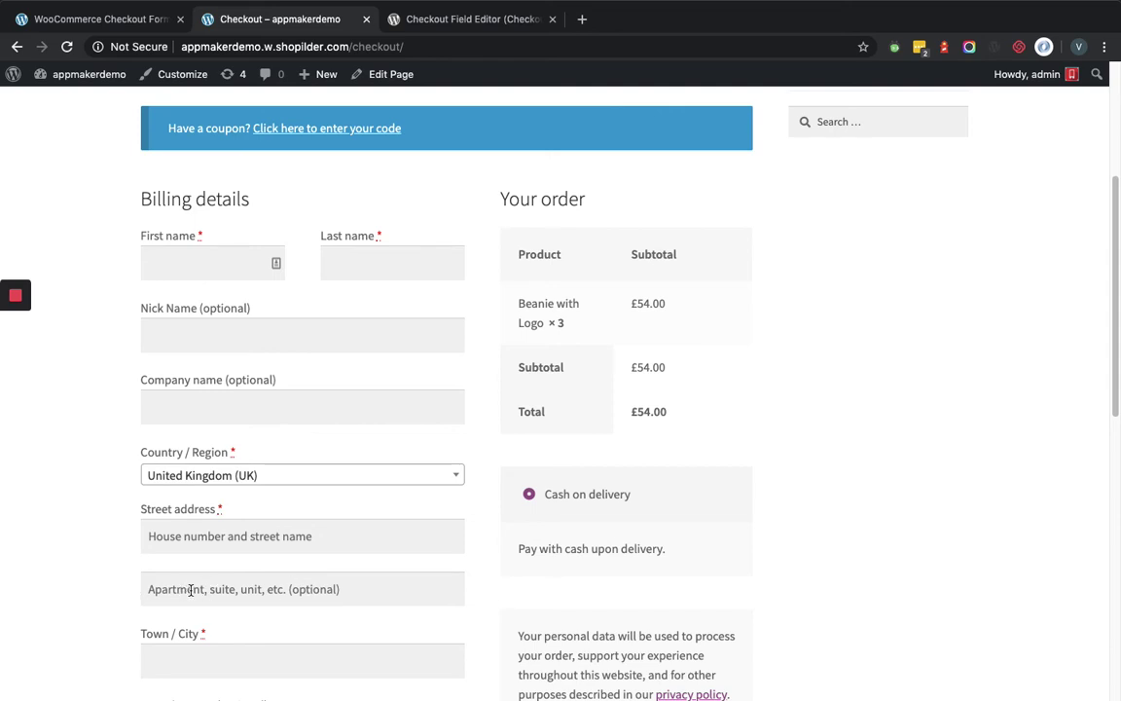
- Return to the checkout form editor, disable the billing_address_2 field, and save the changes to the billing fields
left_click(83, 18)
scroll(346, 430, "down", 5)
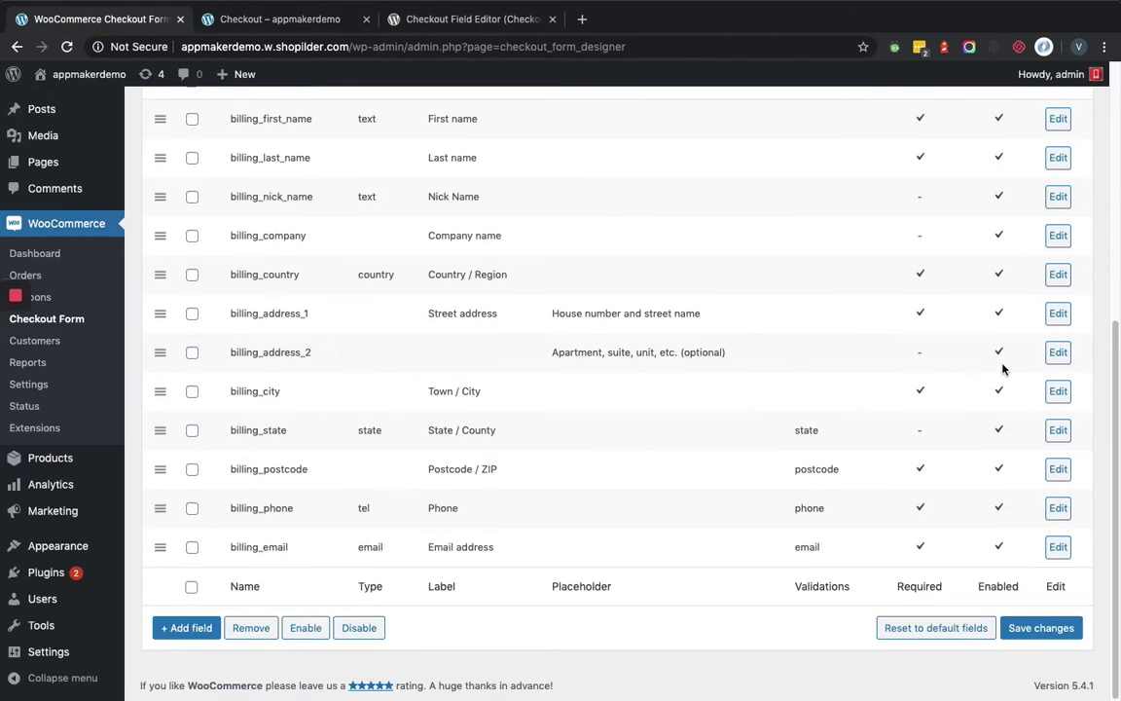
left_click(1056, 353)
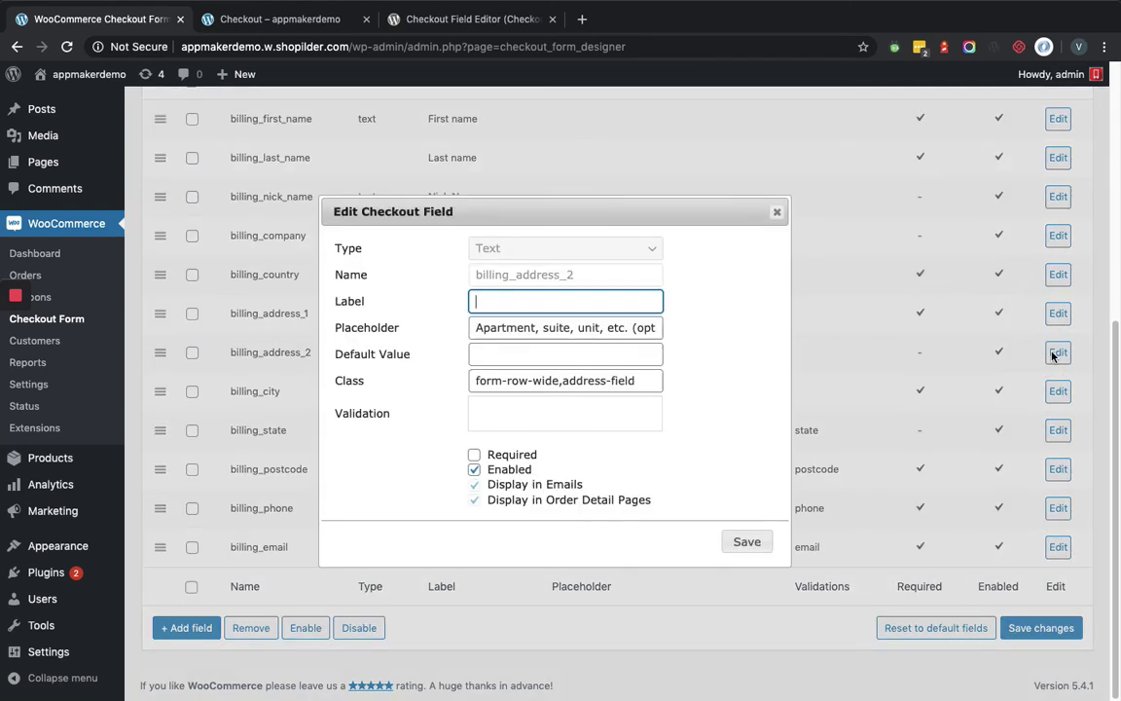
left_click(475, 471)
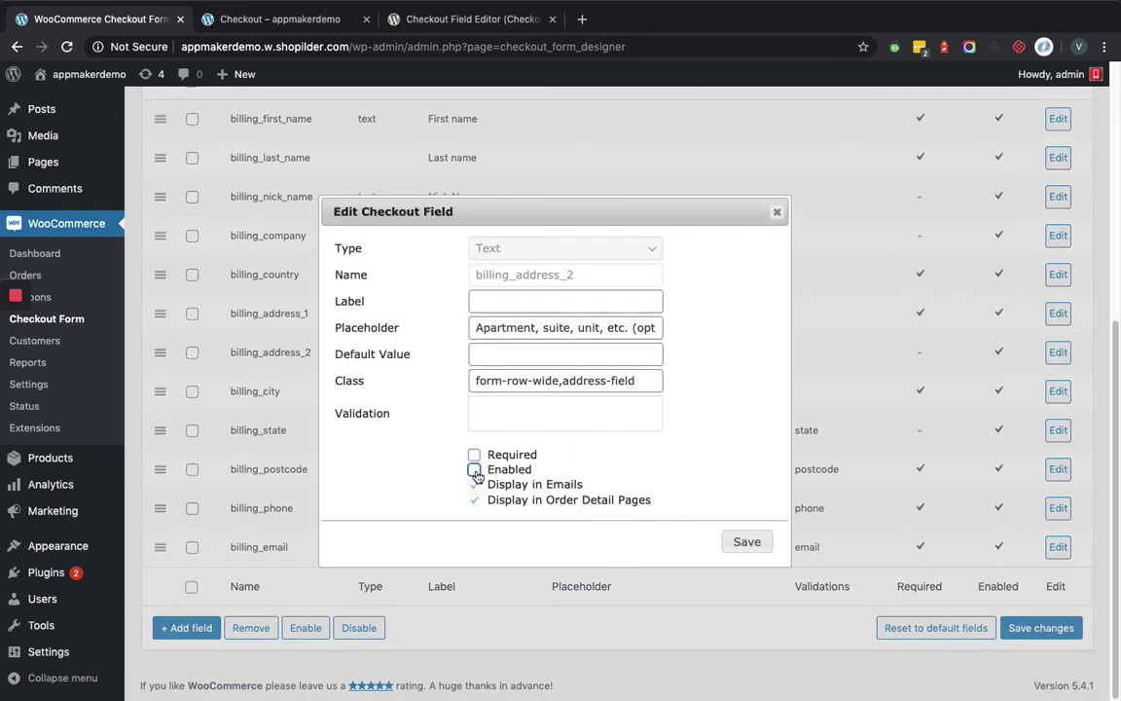
left_click(760, 544)
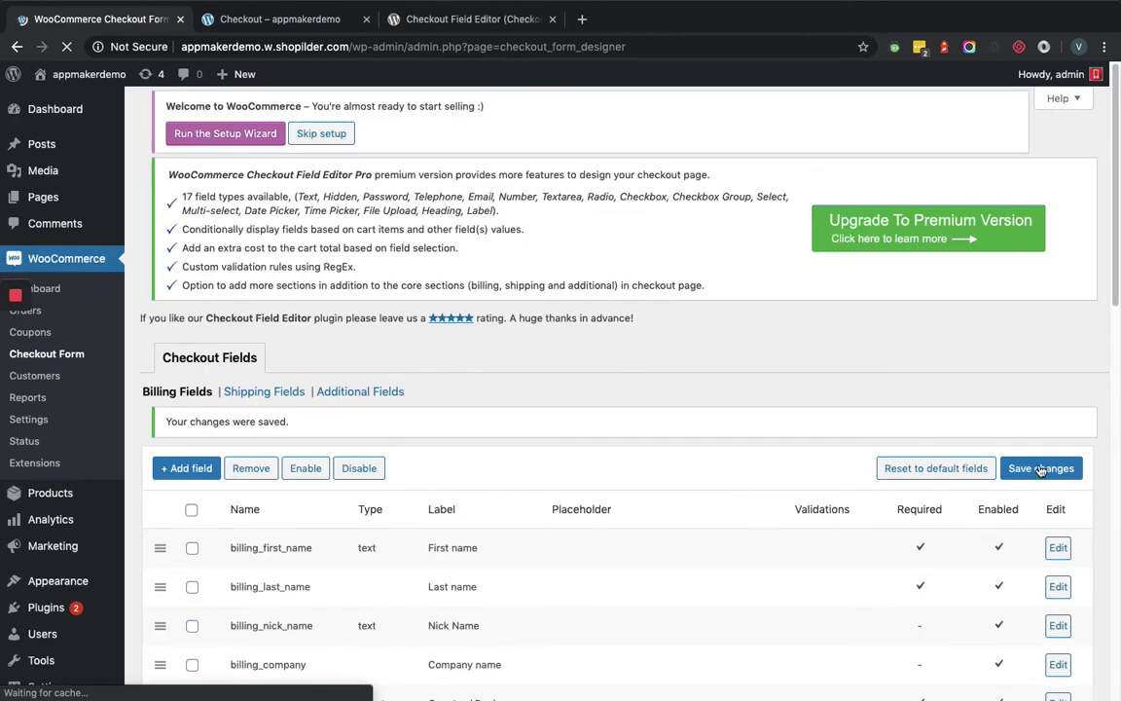
left_click(1040, 468)
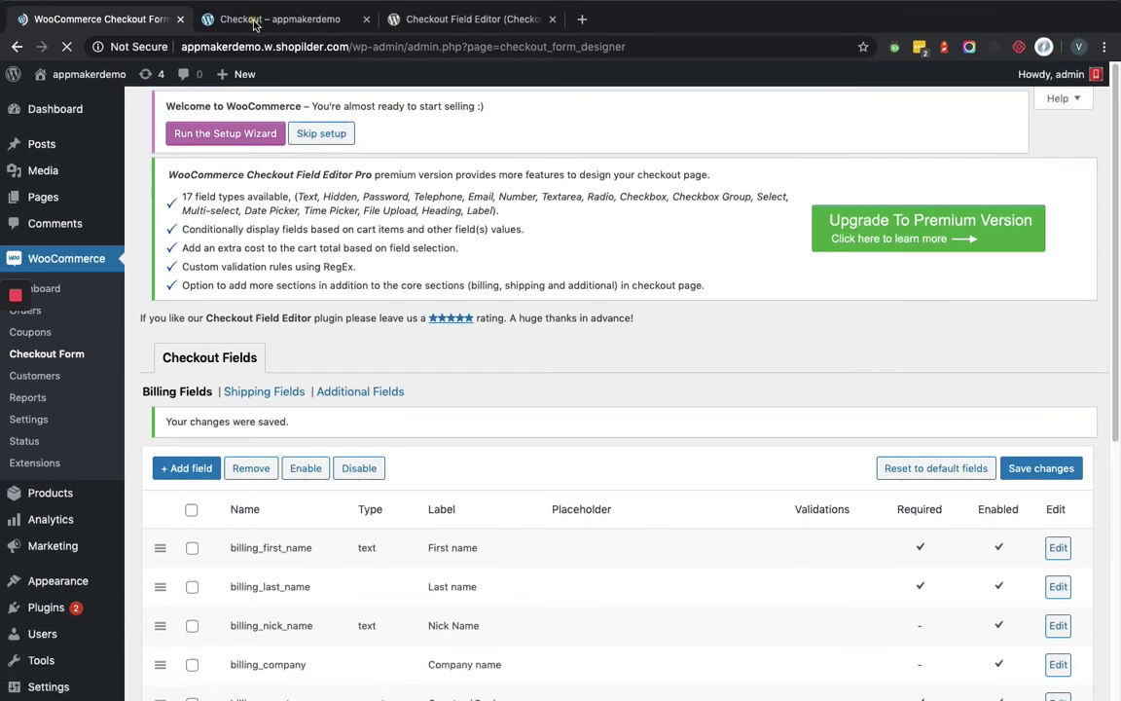
- Reload the storefront checkout page and examine the billing details form for the disabled apartment address field
left_click(254, 24)
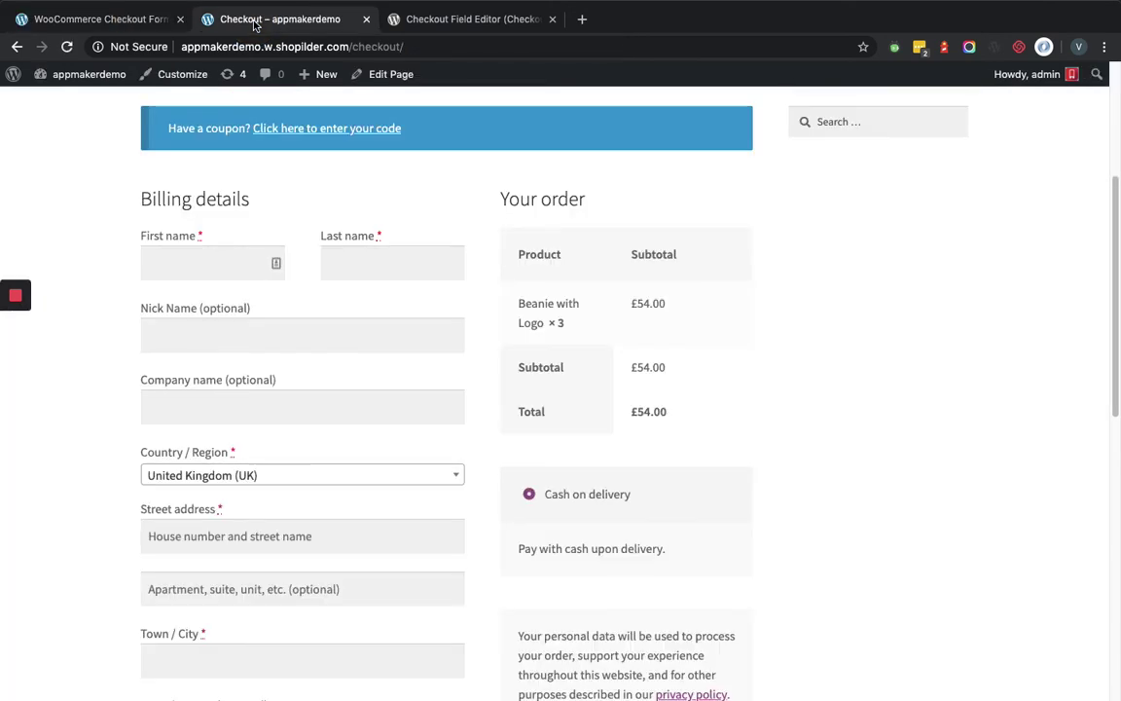
left_click(457, 46)
left_click(459, 46)
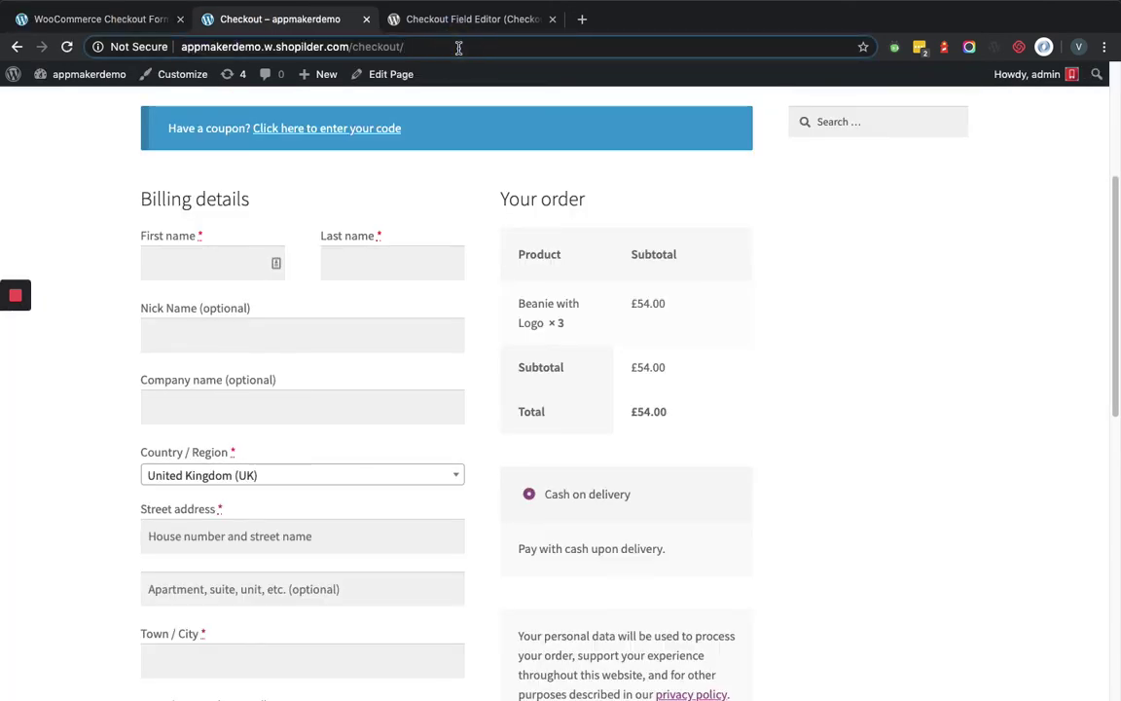
key("Return")
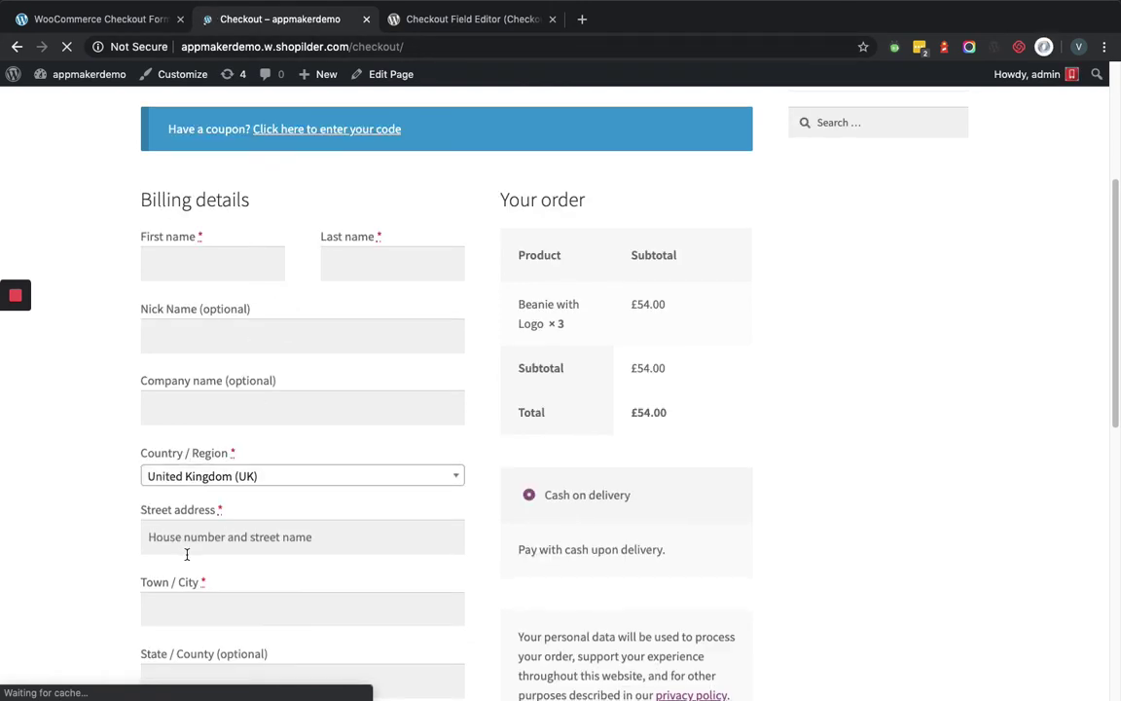
scroll(175, 558, "down", 1)
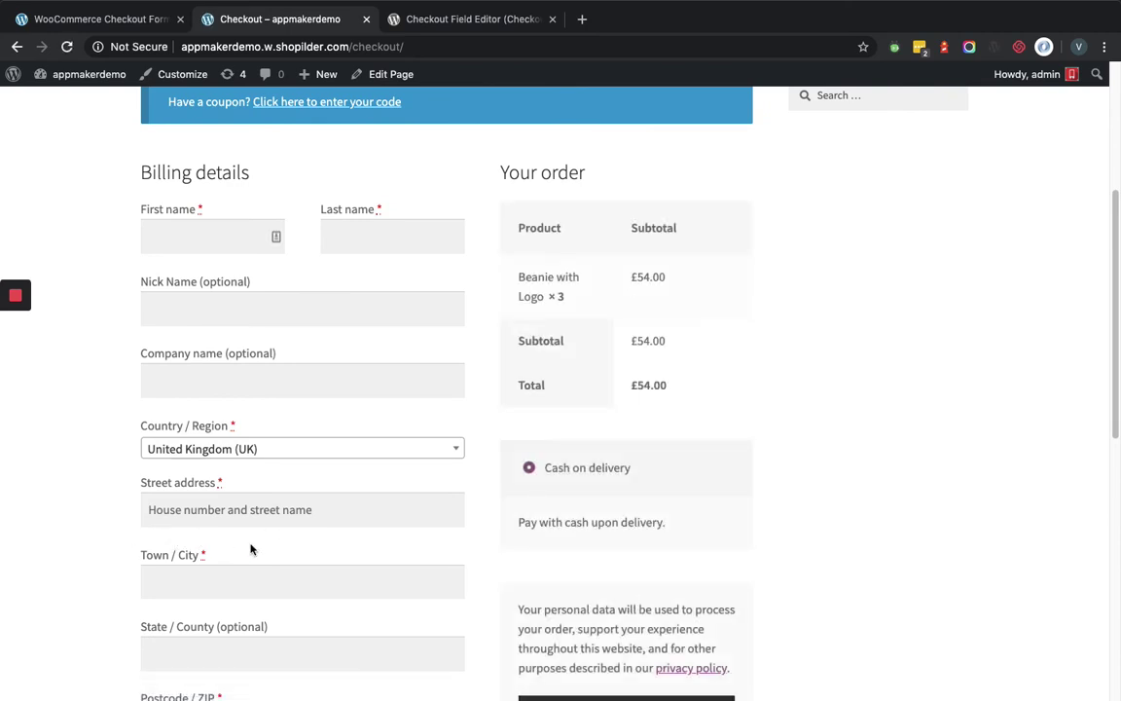
scroll(250, 550, "up", 1)
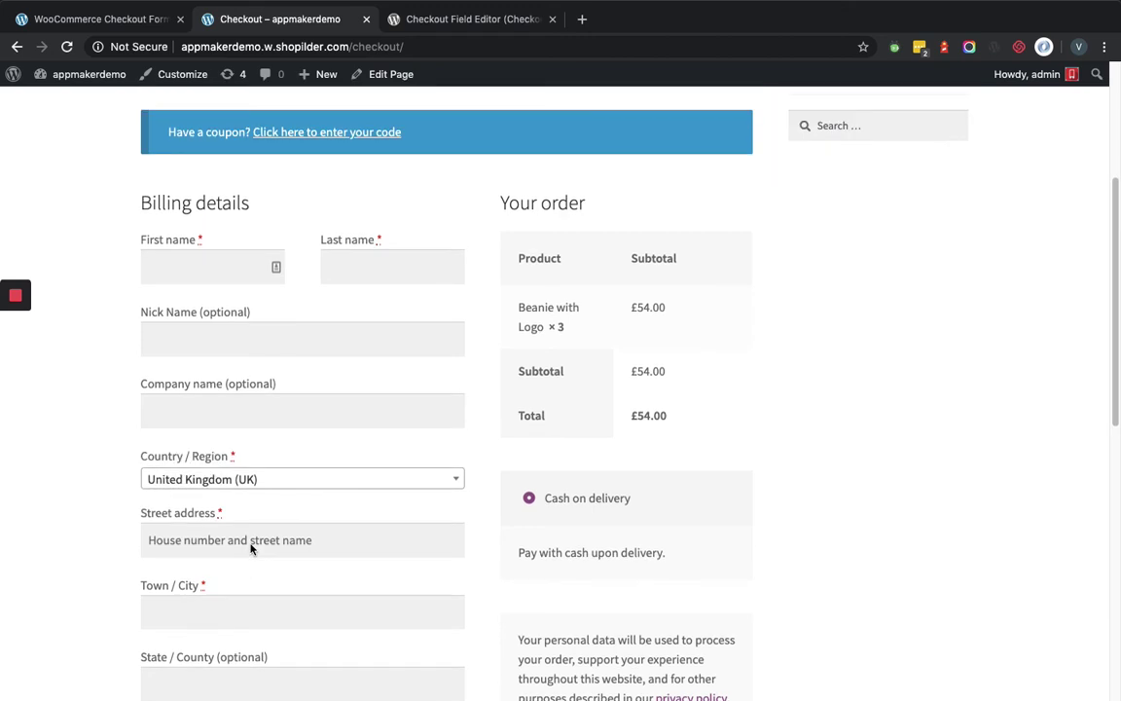
scroll(250, 550, "down", 8)
scroll(250, 550, "down", 10)
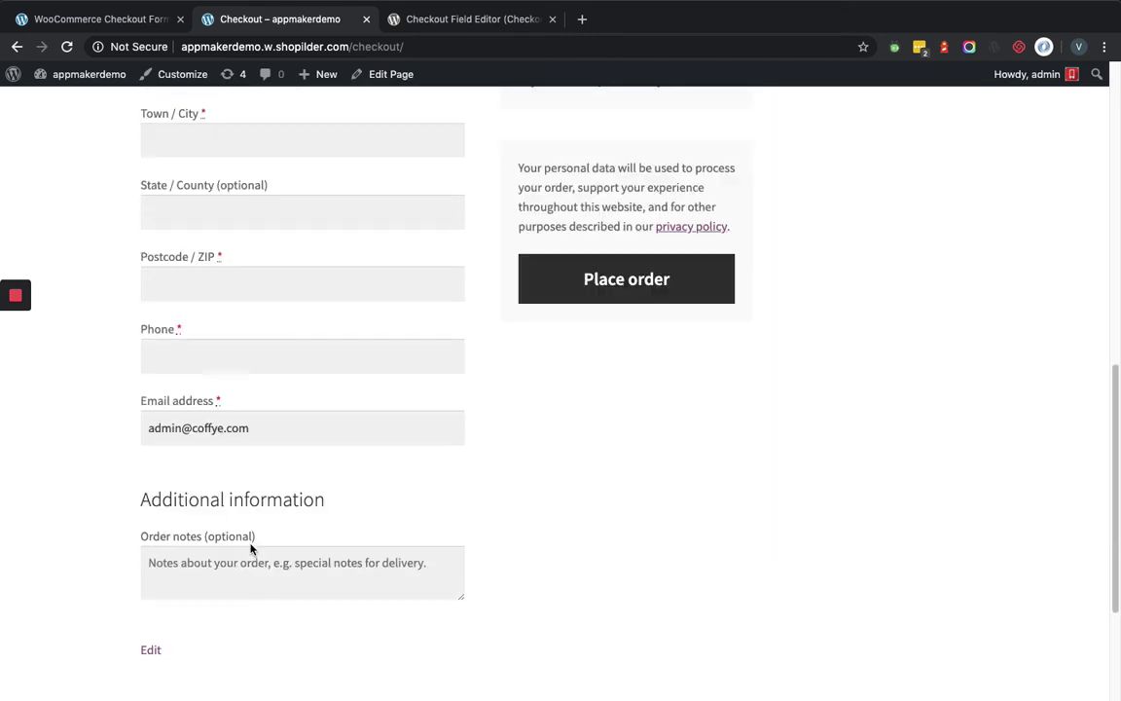
scroll(261, 406, "up", 11)
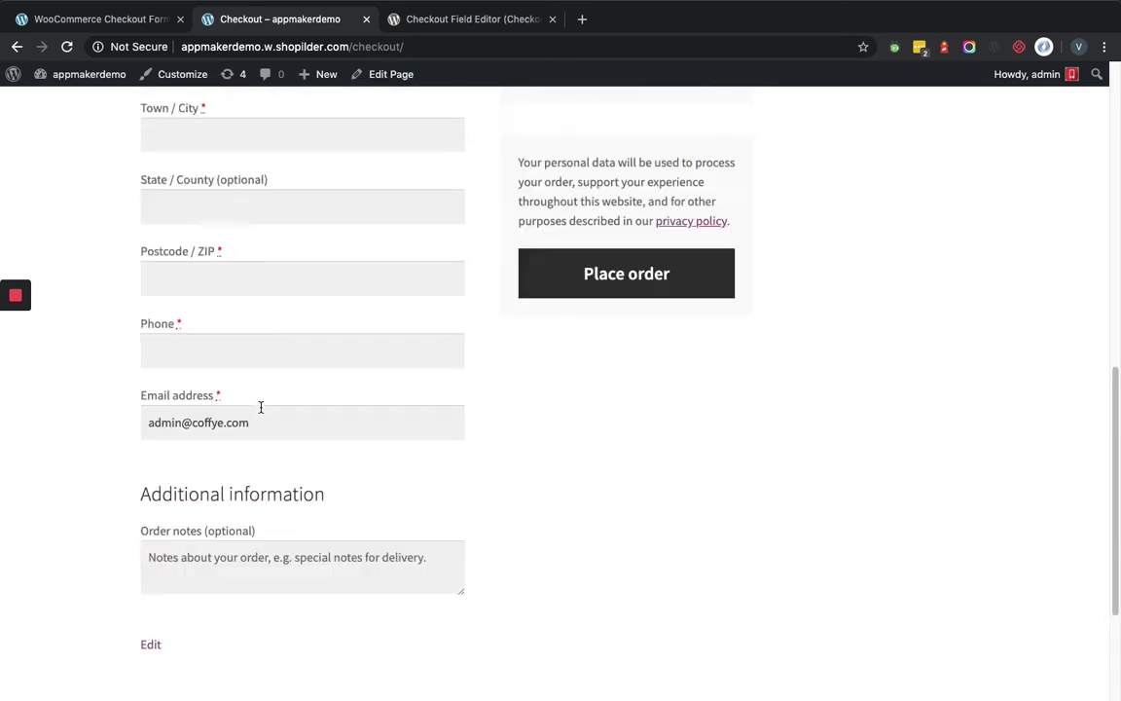
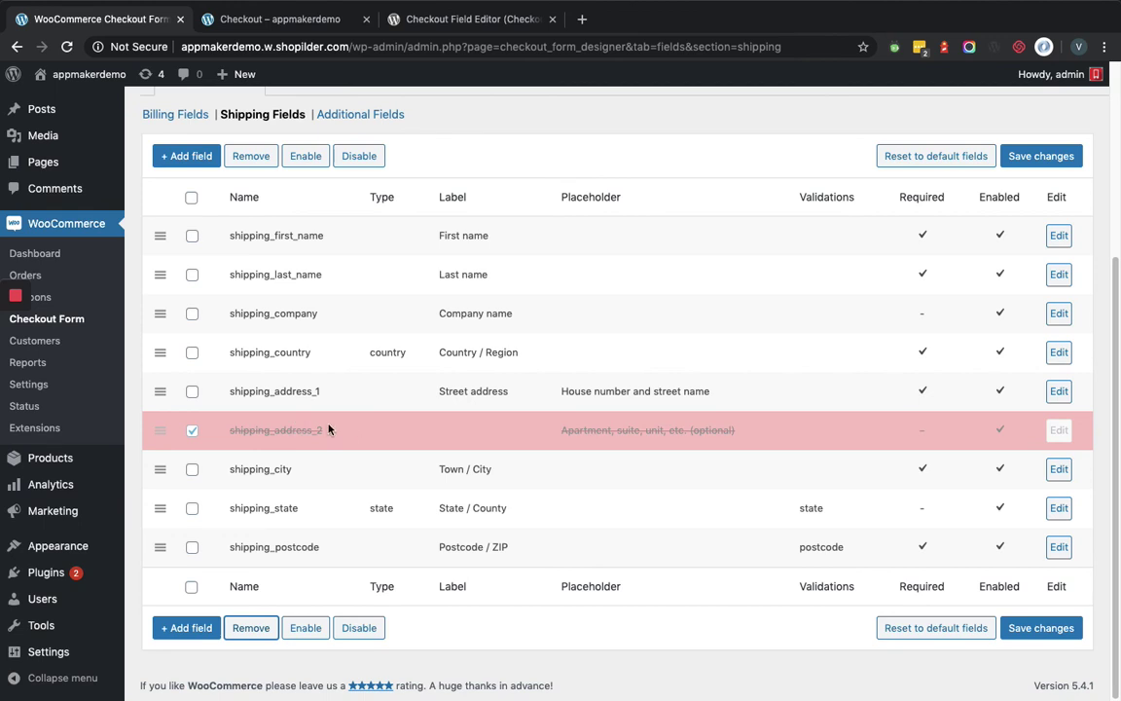
- Save the removal of shipping_address_2 from the shipping fields, and reset the checkout fields to their defaults
left_click(1060, 634)
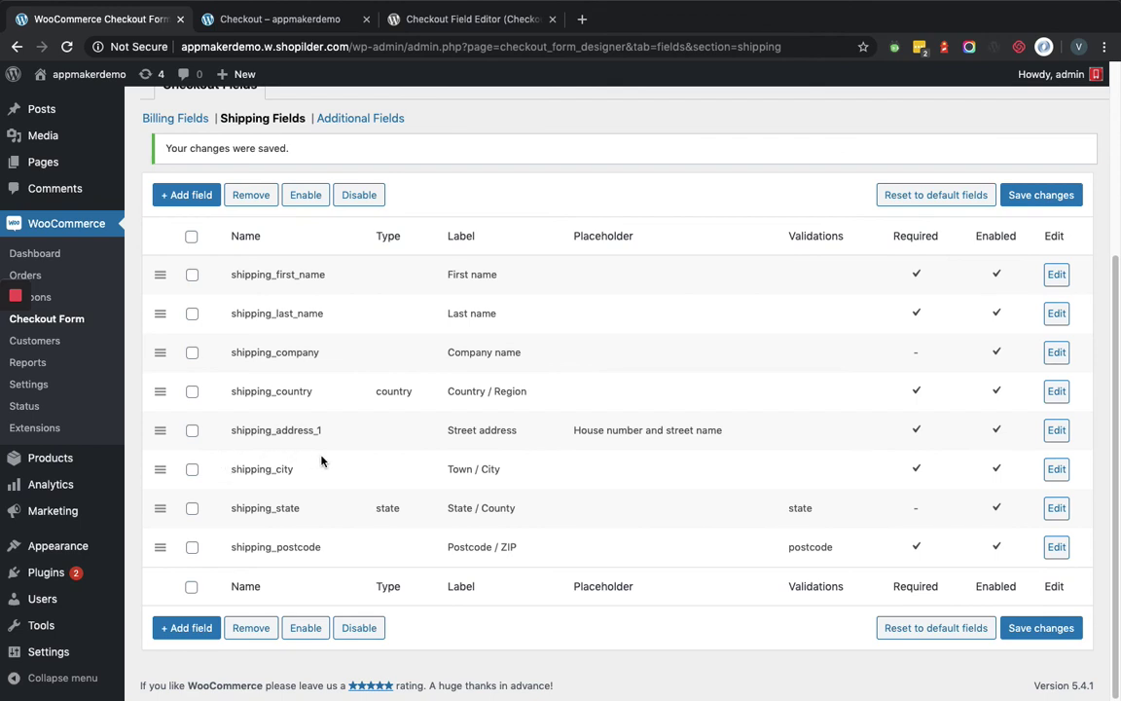
left_click(936, 628)
left_click(693, 152)
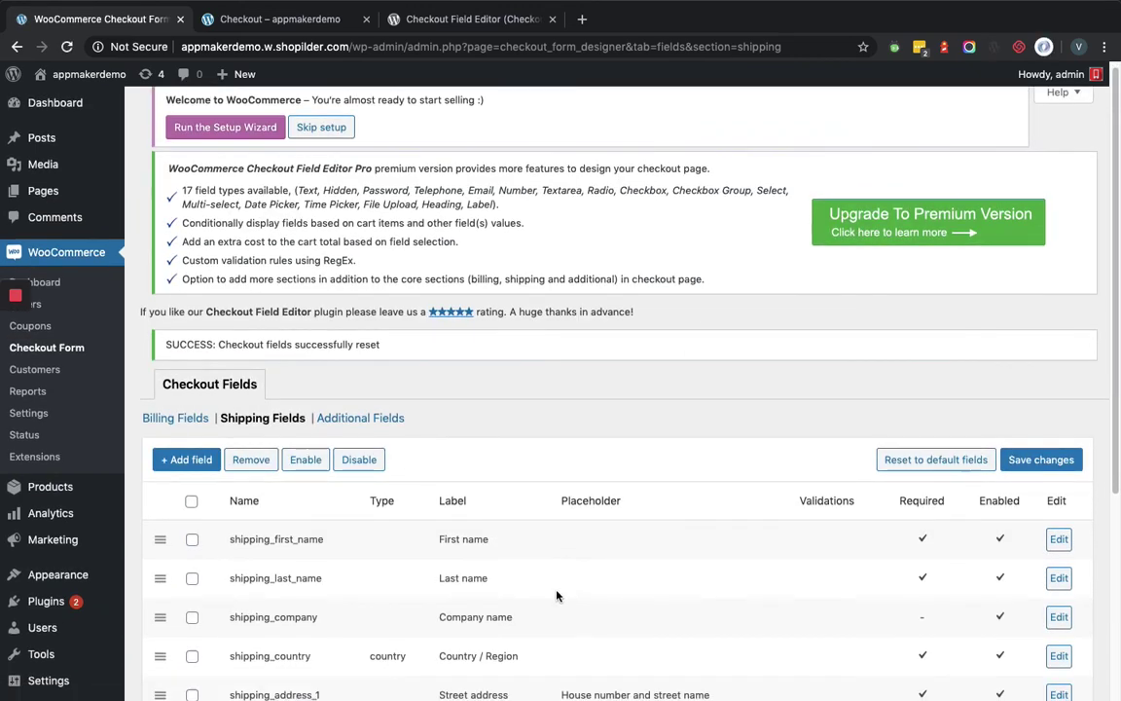
- Review the reset shipping fields and open the Additional Fields section of the checkout form editor
scroll(521, 593, "down", 3)
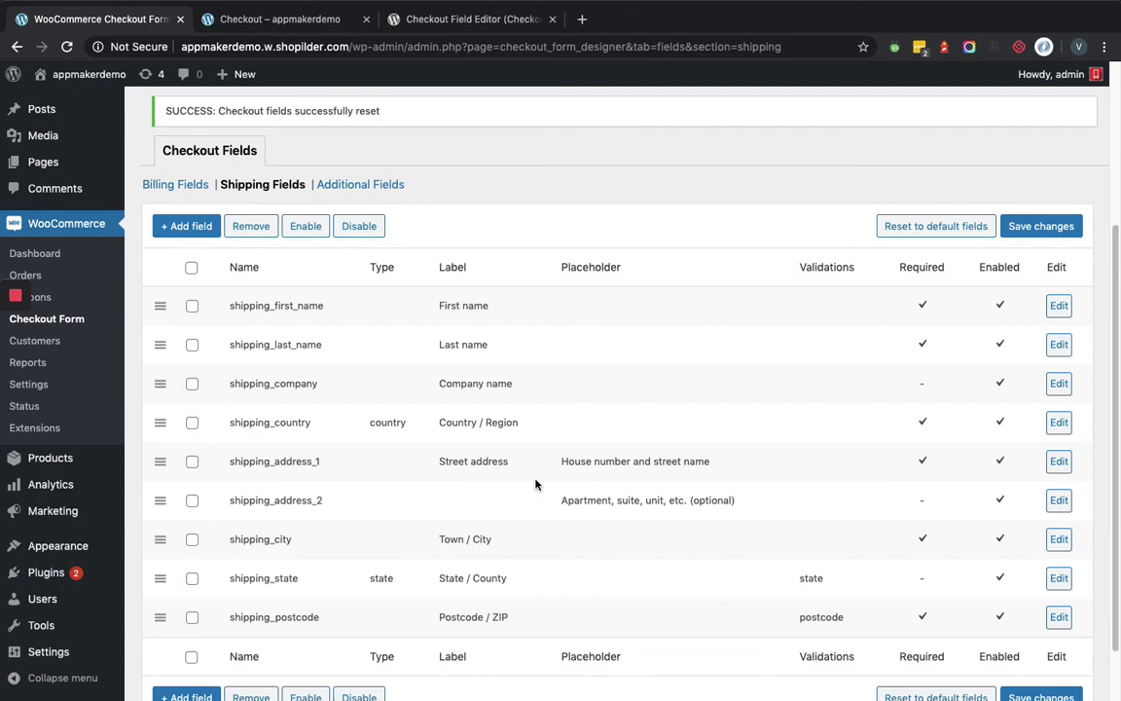
left_click(360, 186)
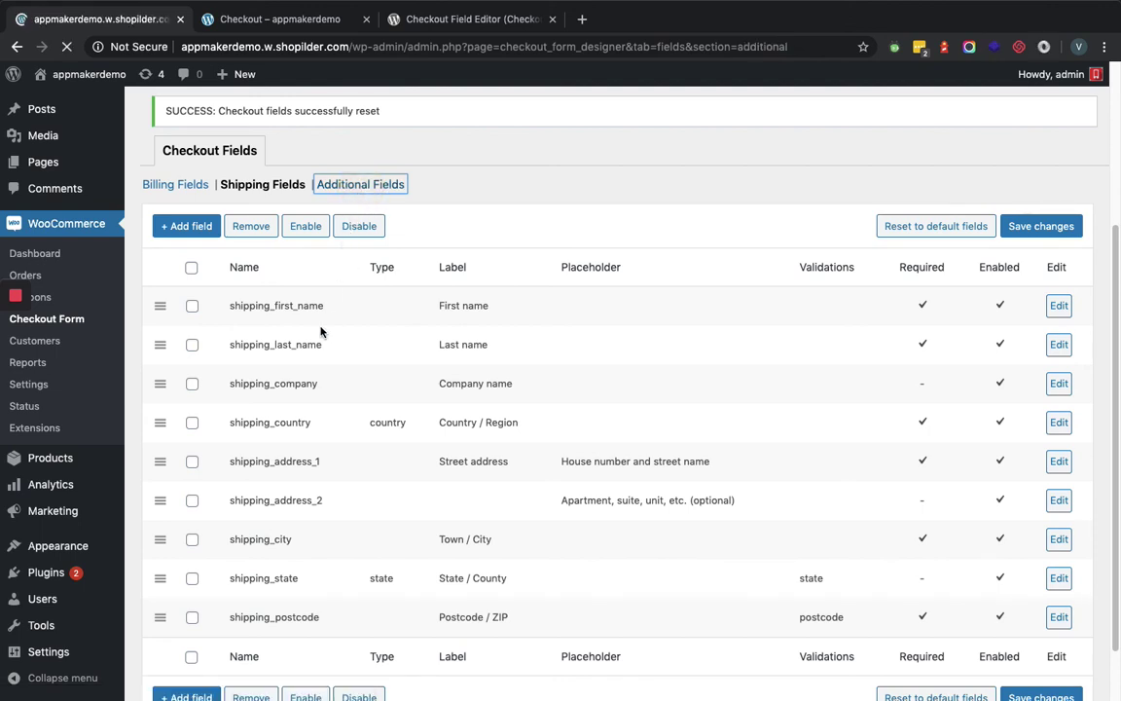